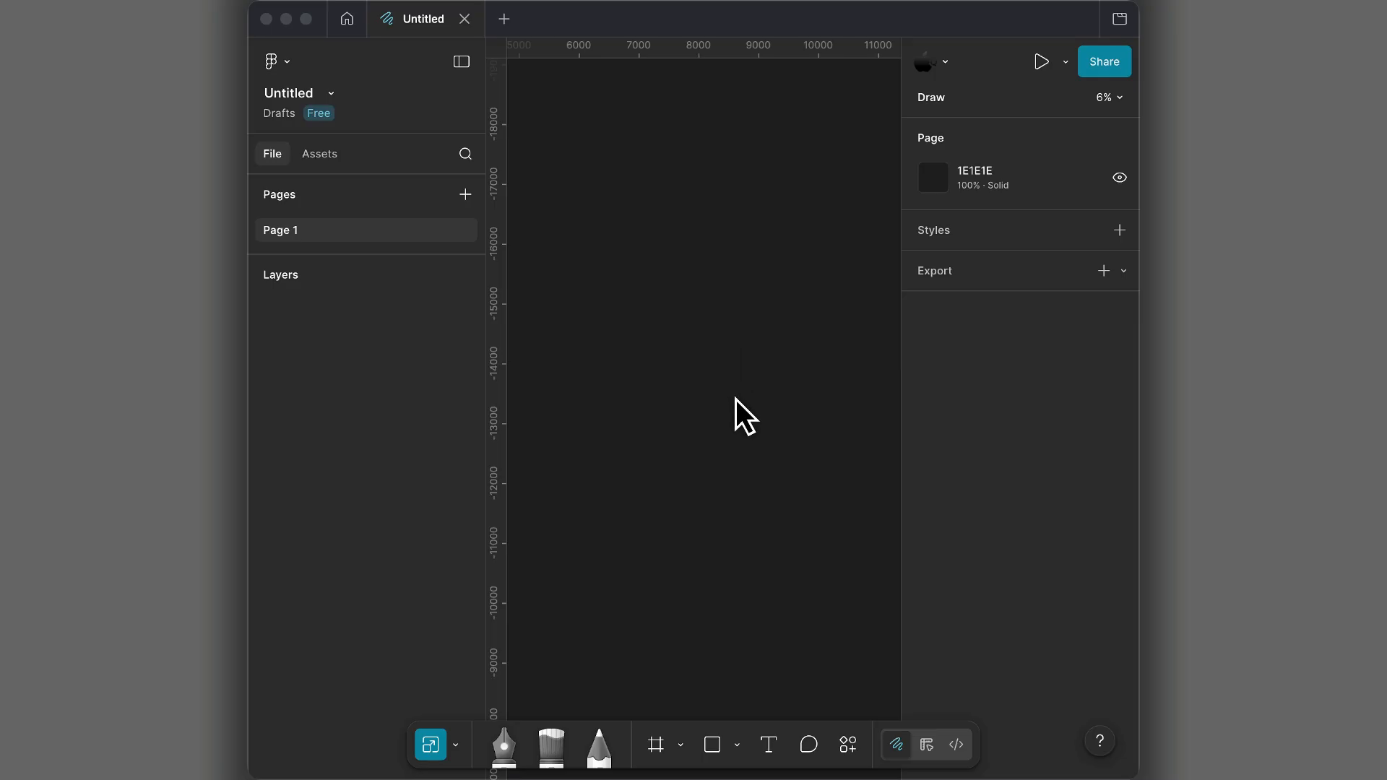
- Draw a trial rectangle about 1971 × 1391 on the empty canvas and delete it
click(729, 743)
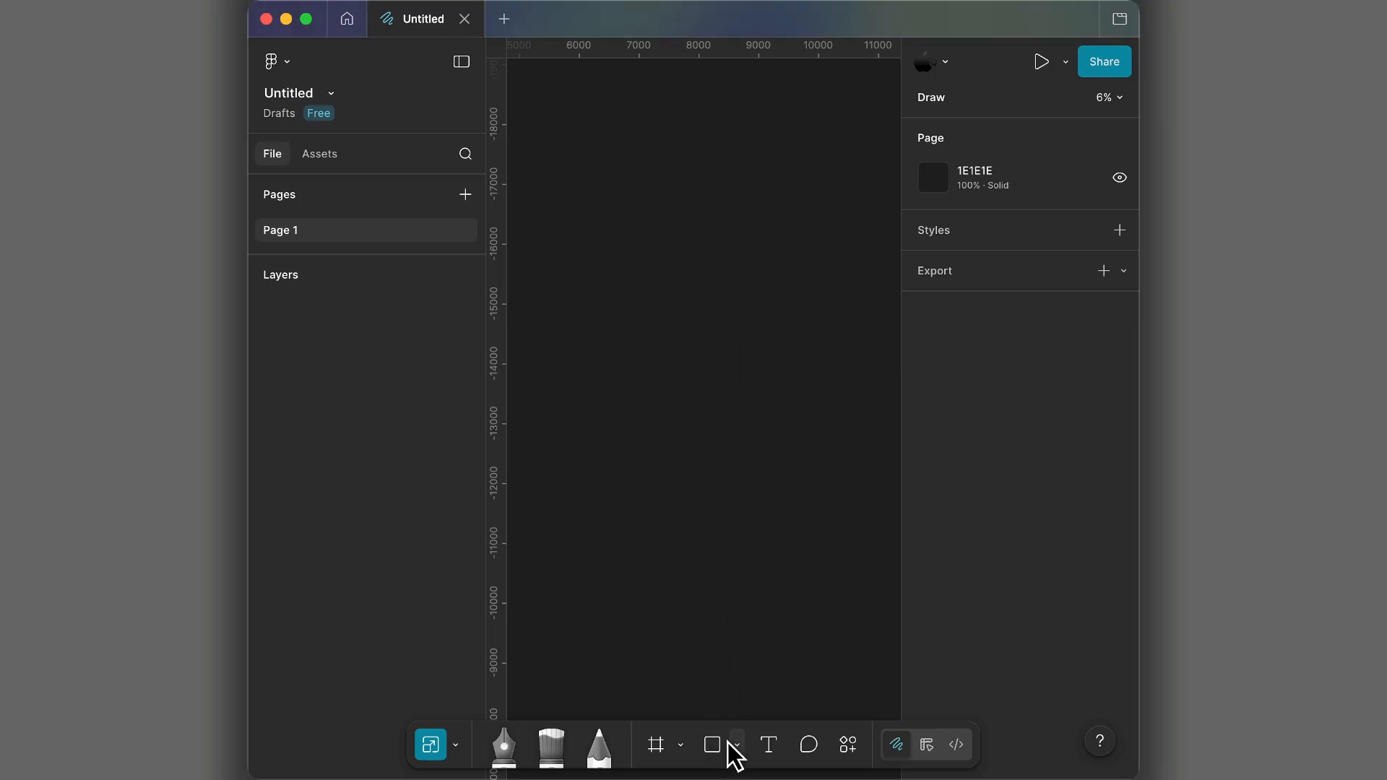
click(728, 743)
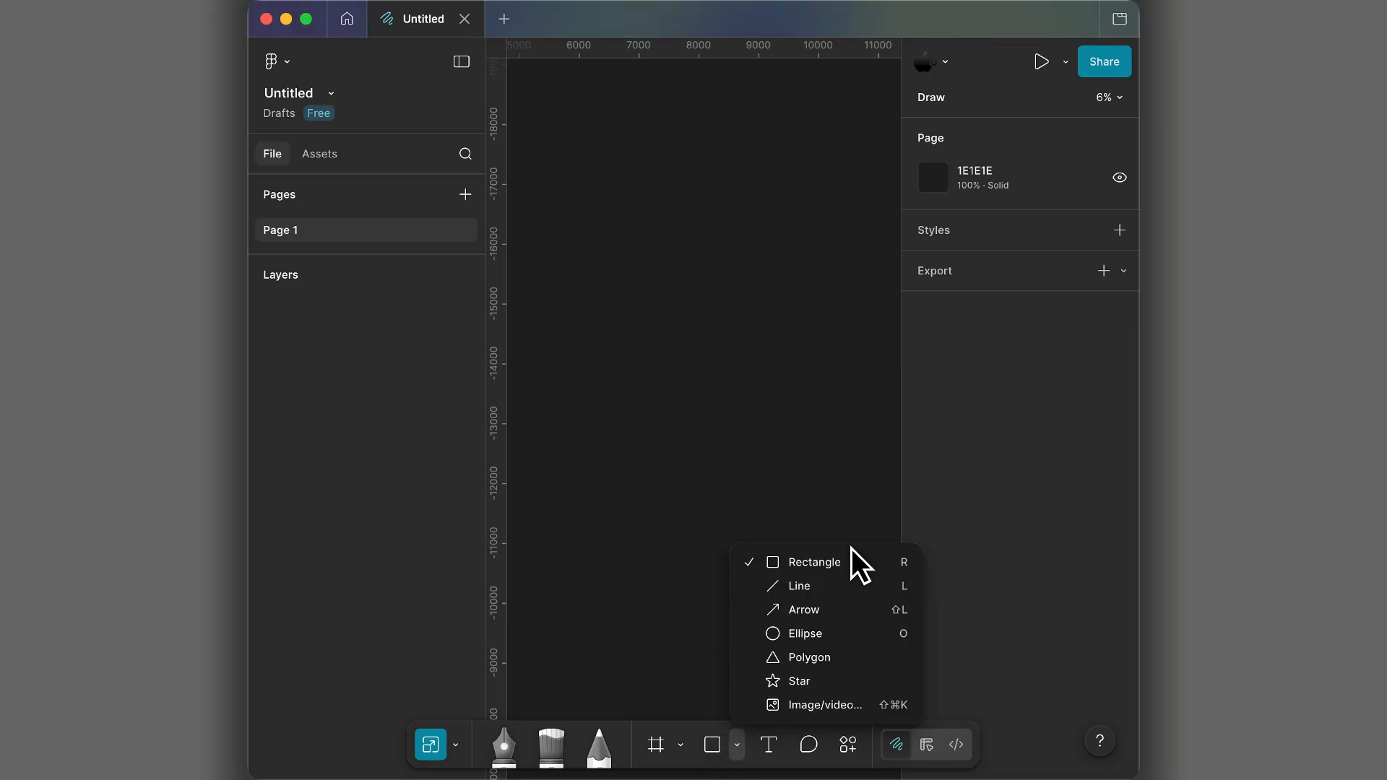
click(891, 561)
key(r)
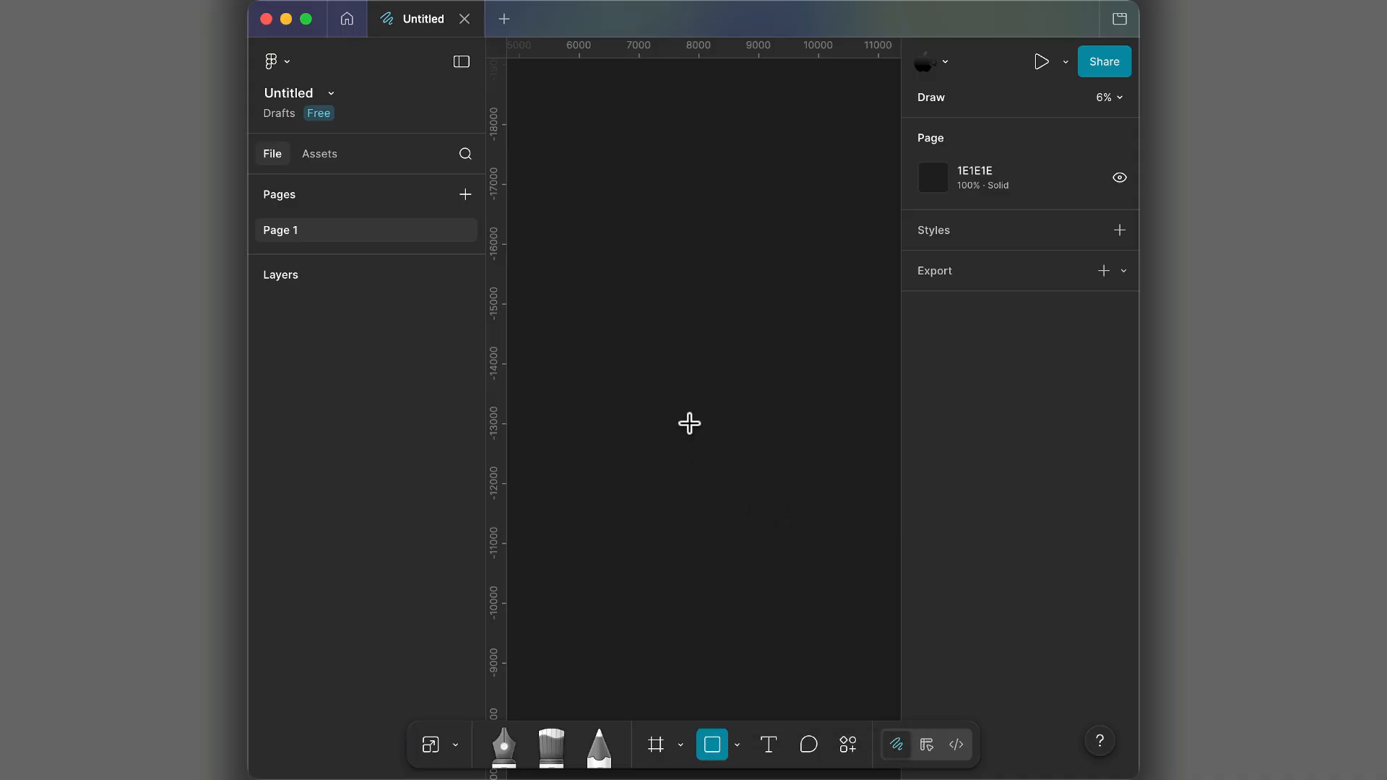
mouse_move(690, 425)
mouse_down()
mouse_move(860, 528)
mouse_move(795, 506)
mouse_move(841, 496)
mouse_move(844, 521)
mouse_move(767, 498)
mouse_move(812, 488)
mouse_move(820, 508)
mouse_move(767, 505)
mouse_move(828, 495)
mouse_move(795, 505)
mouse_move(803, 494)
mouse_up()
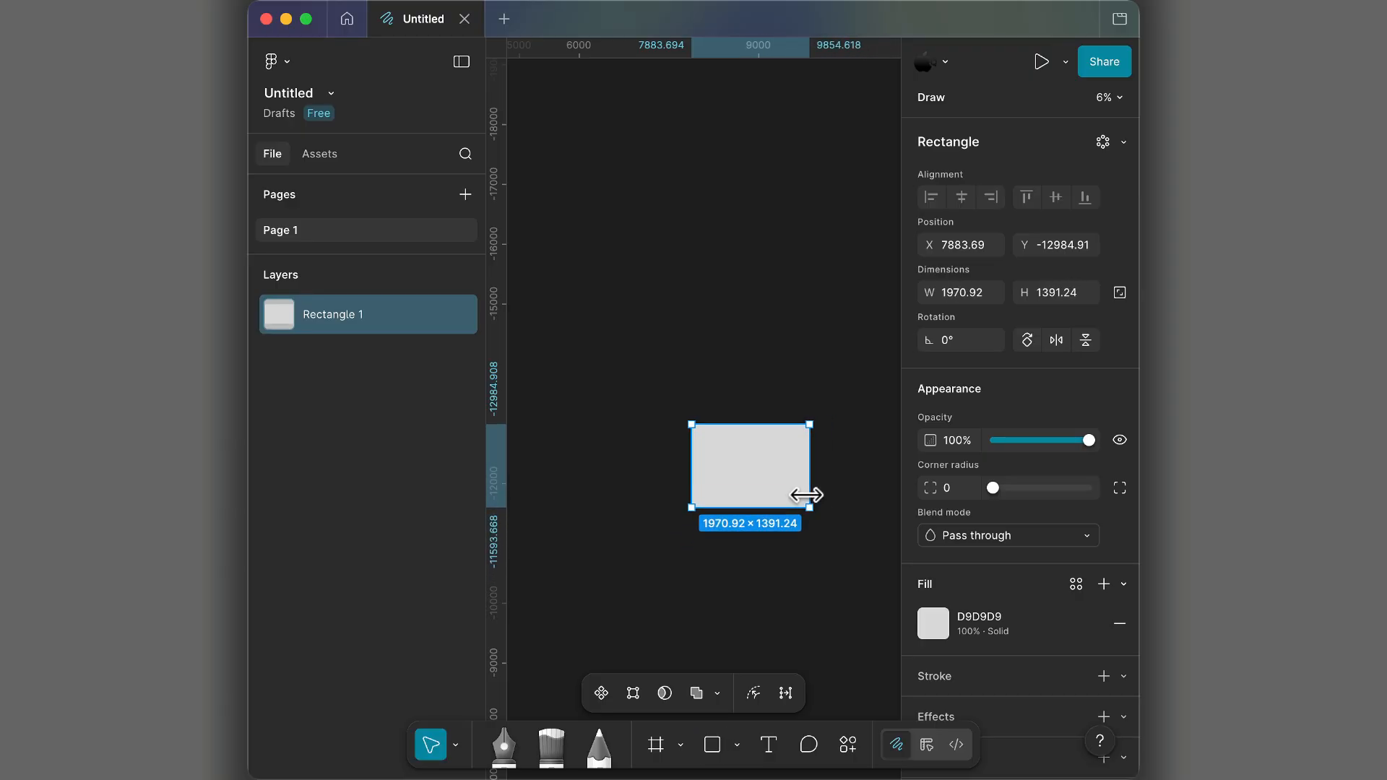
key(Delete)
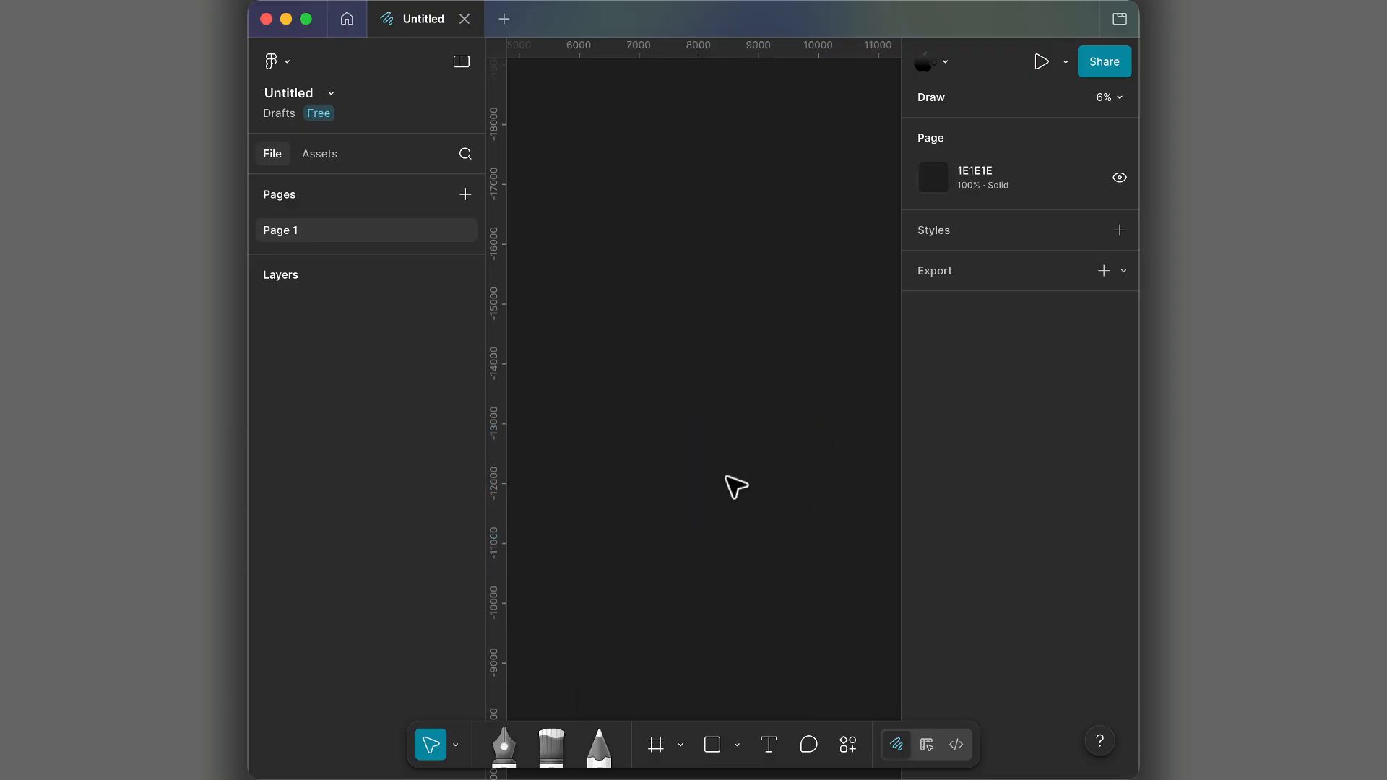
- Draw a proportionally constrained square about 1722 × 1722 and delete it
key(r)
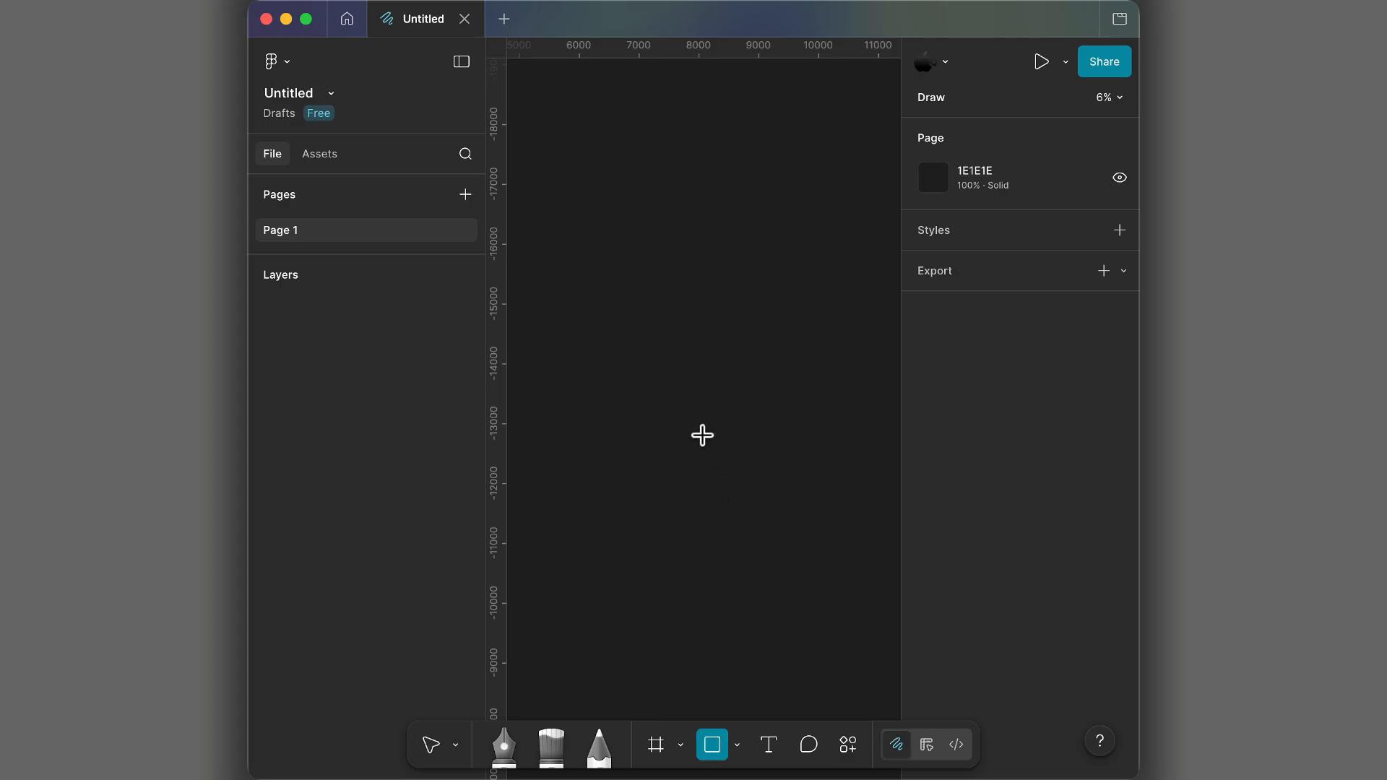
mouse_move(701, 428)
mouse_down()
mouse_move(845, 539)
mouse_move(604, 321)
mouse_up()
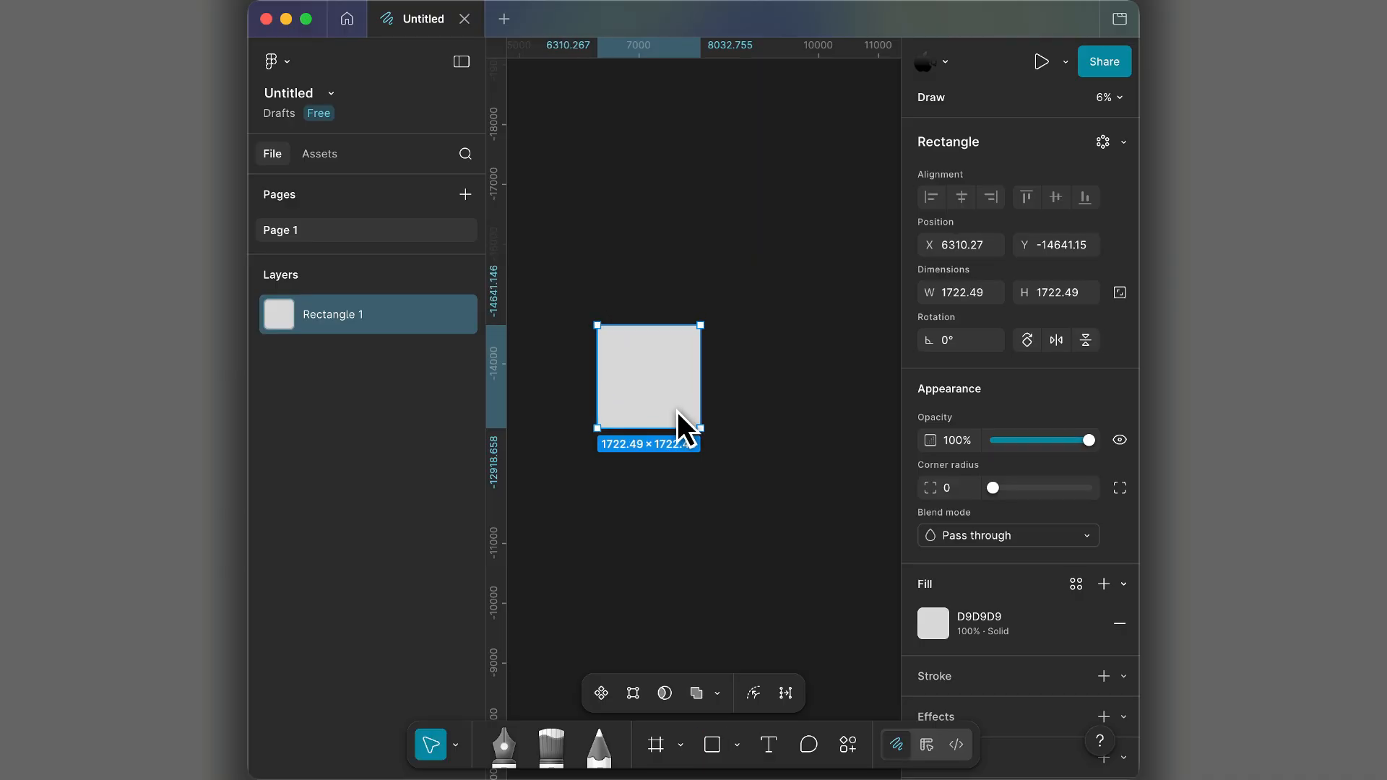
key(Delete)
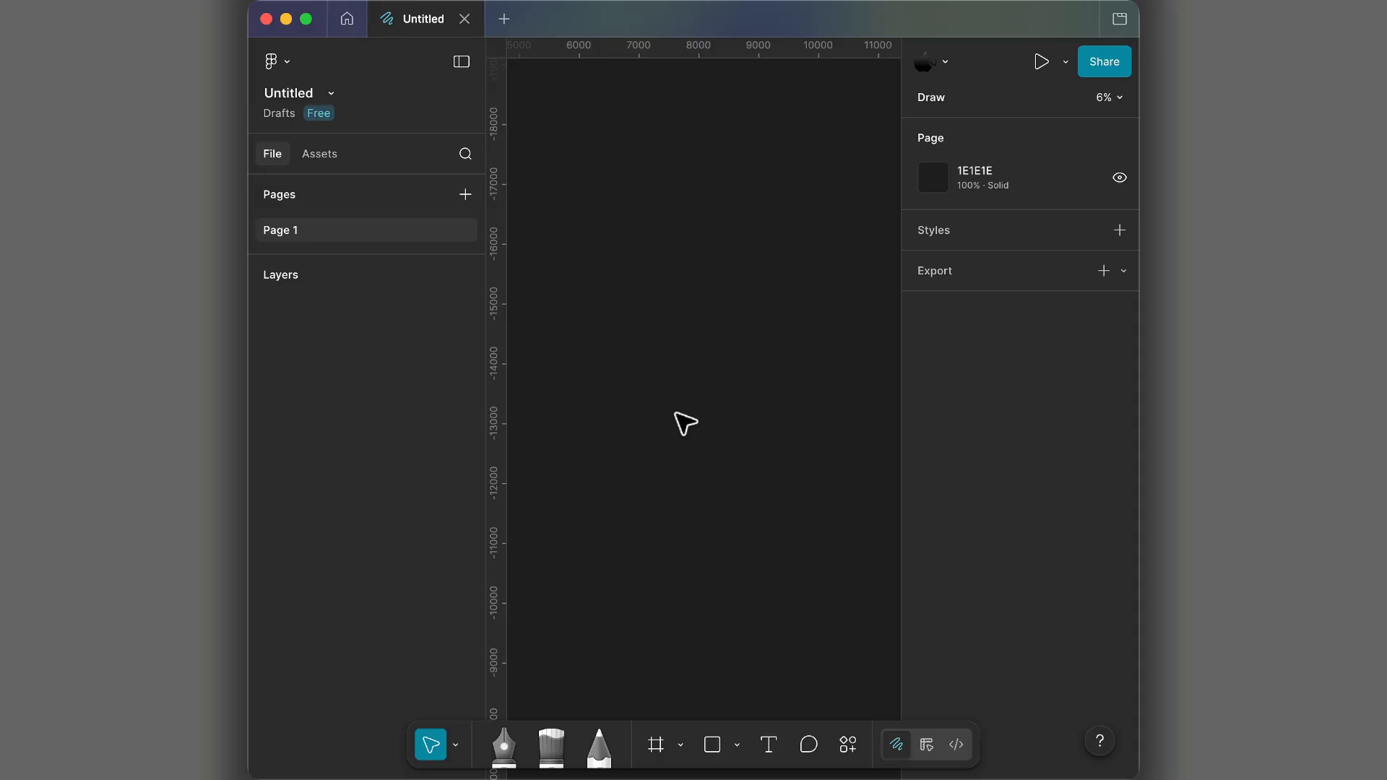
- Draw a square about 2782 × 2782 outward from its center and delete it
key(r)
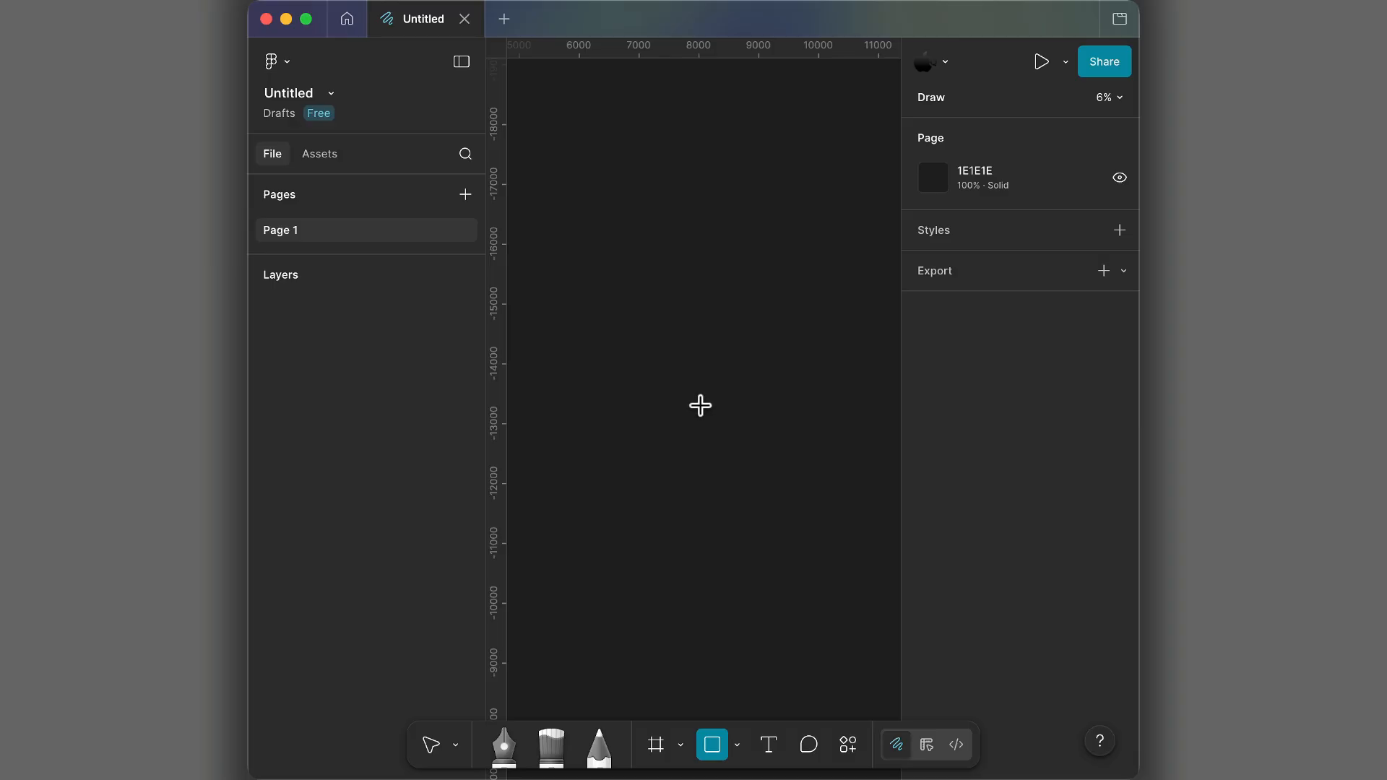
drag(700, 407, 784, 434)
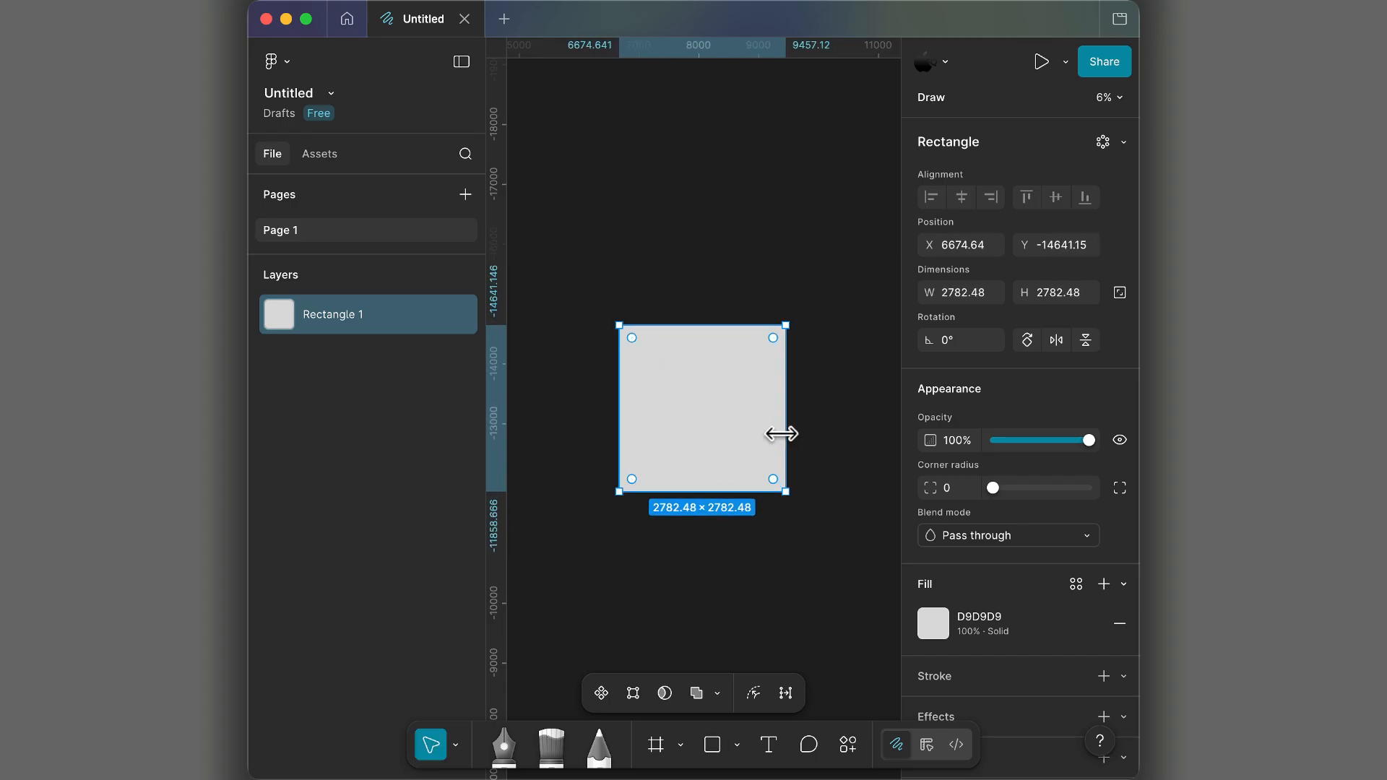
key(Delete)
- Draw a square about 1954 × 1954 outward from its center on an empty part of the canvas
scroll(777, 432, down, 3)
scroll(777, 432, right, 5)
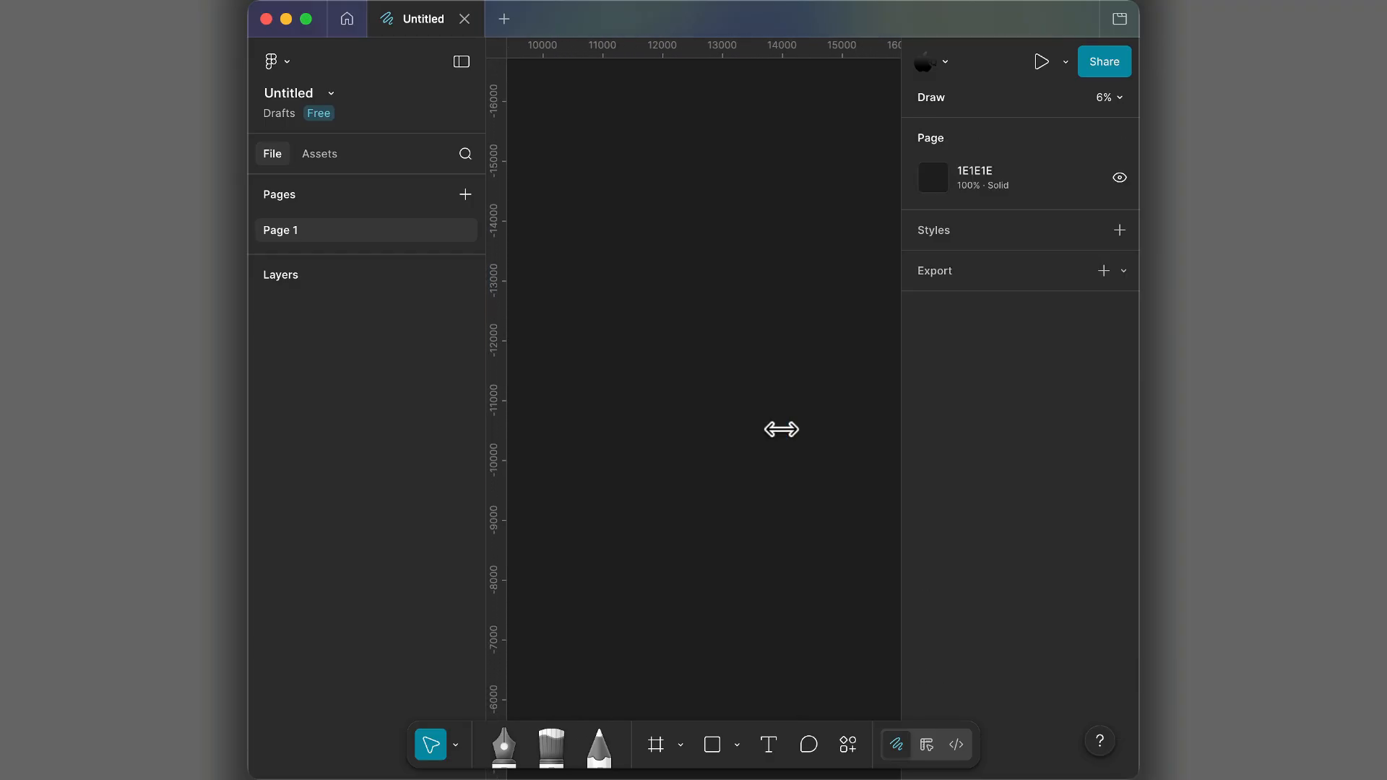
scroll(766, 425, up, 1)
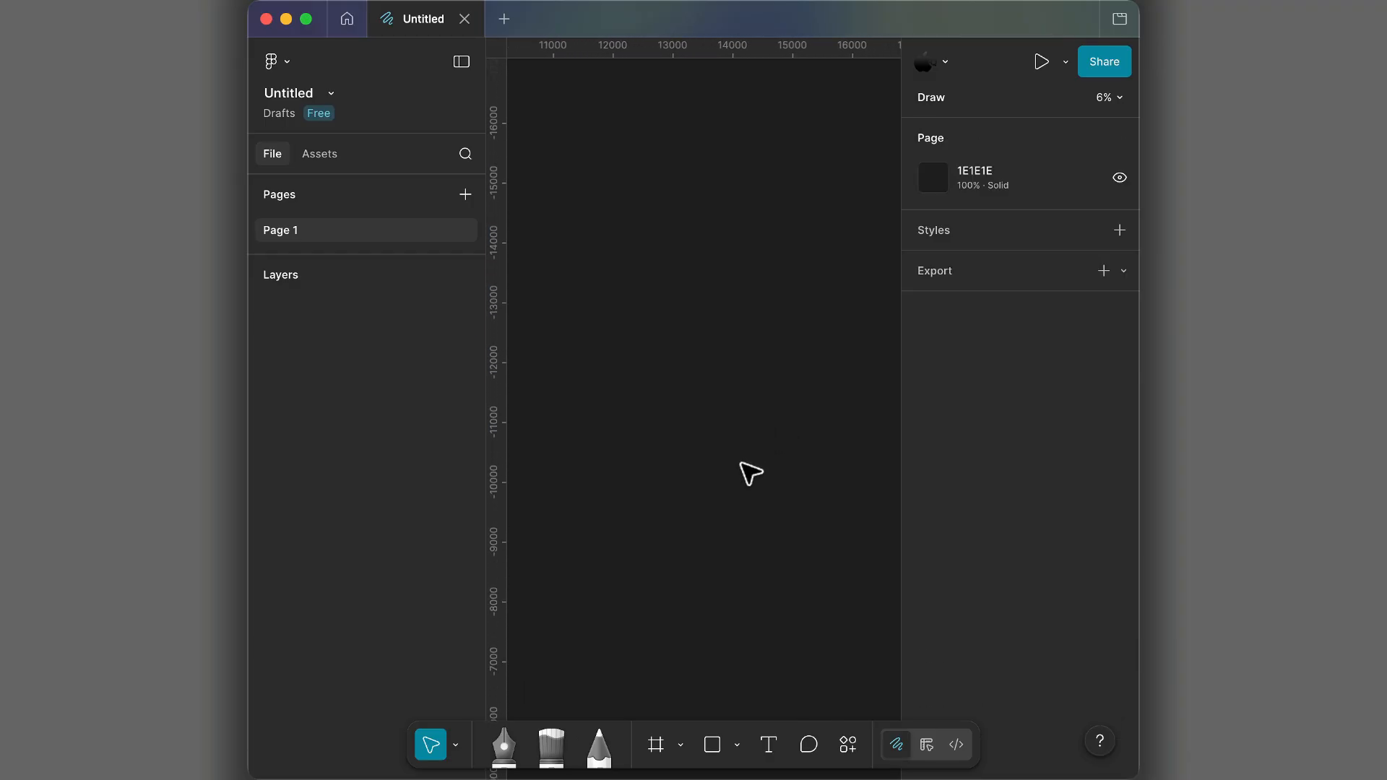
key(r)
scroll(712, 419, left, 2)
scroll(709, 409, down, 1)
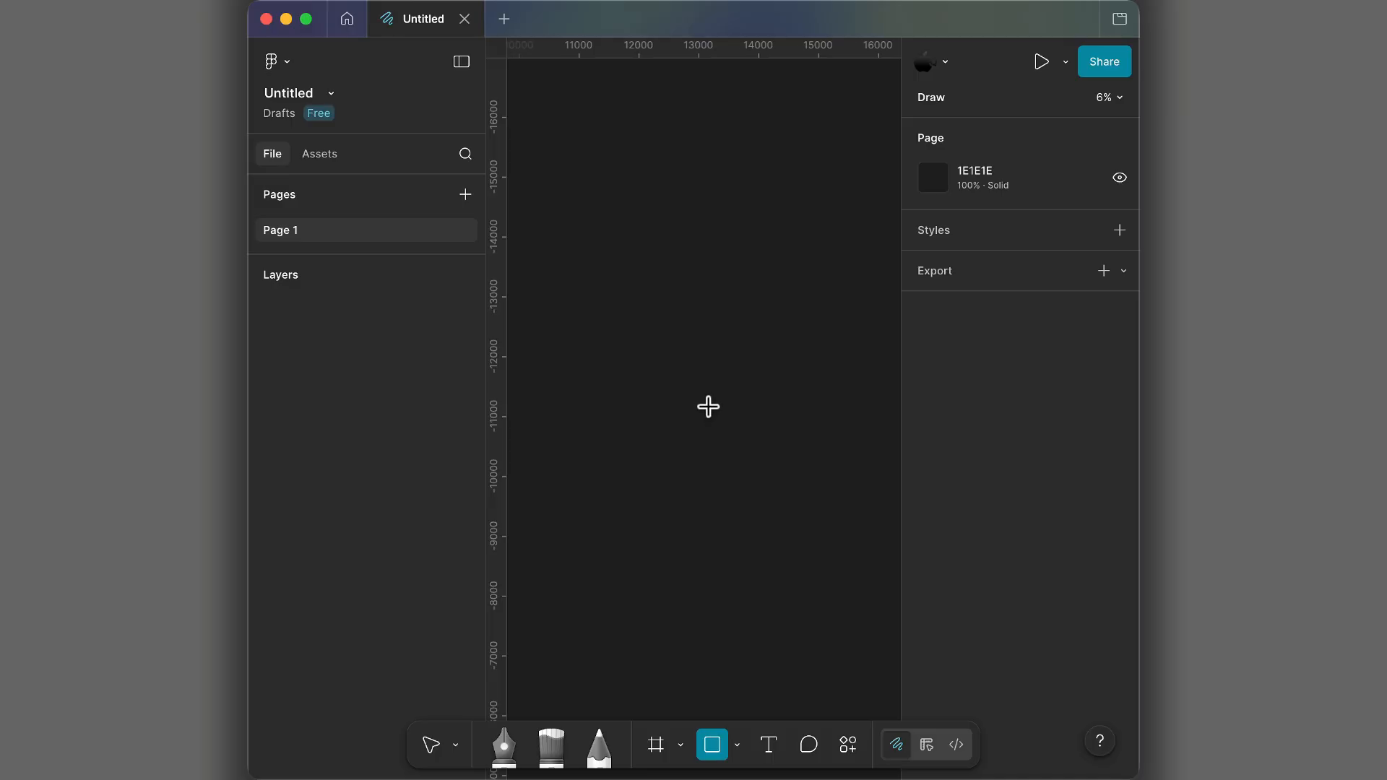
scroll(698, 401, down, 1)
drag(696, 399, 756, 449)
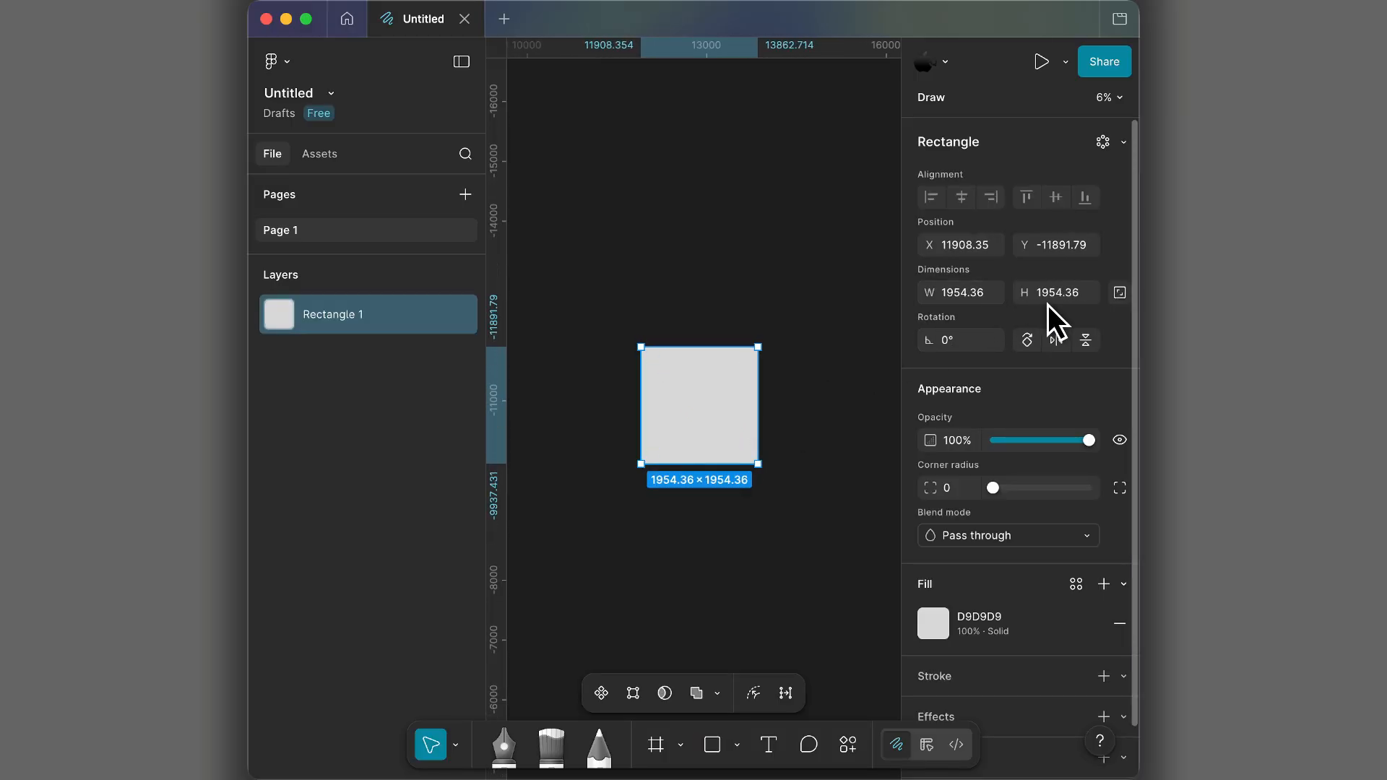
- Lock the square's aspect ratio and set its width to 1000
click(1119, 292)
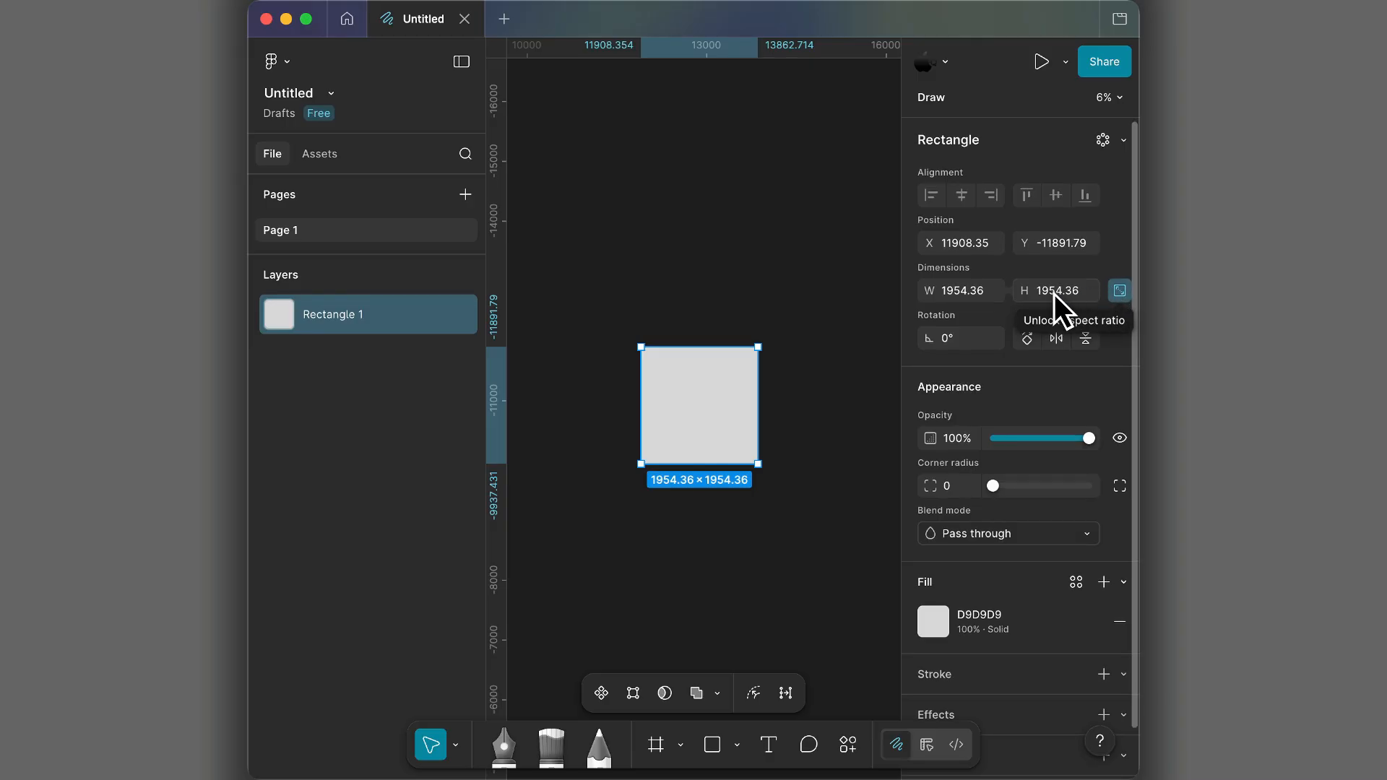
click(990, 289)
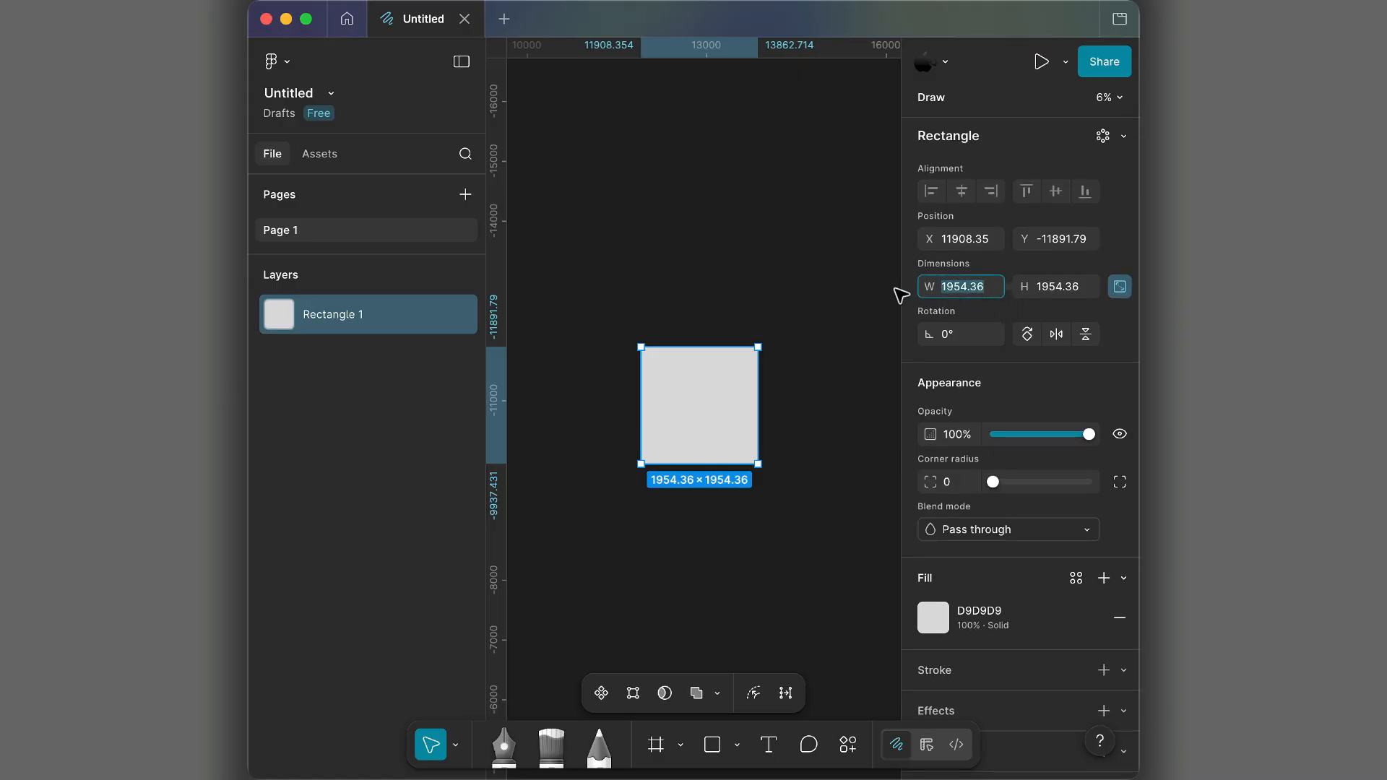
text(1000)
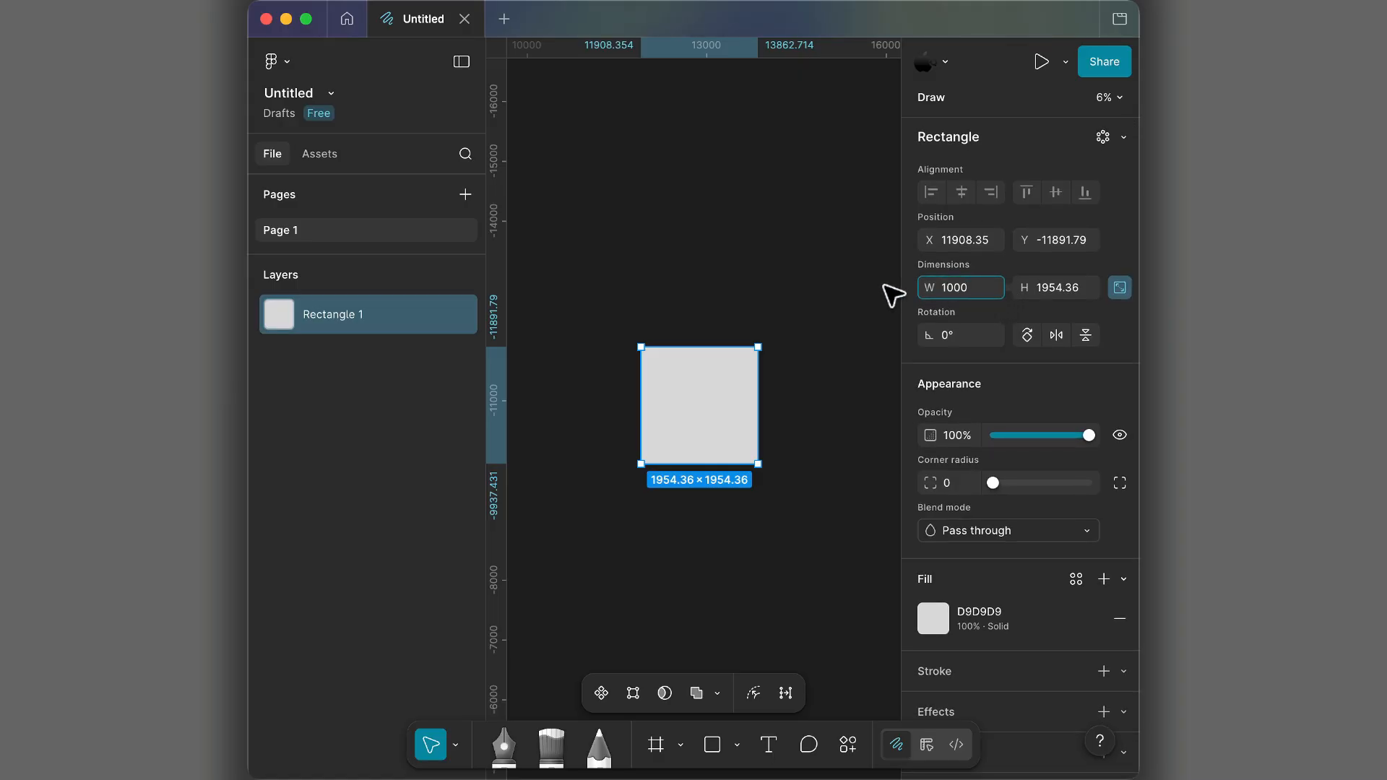
key(Return)
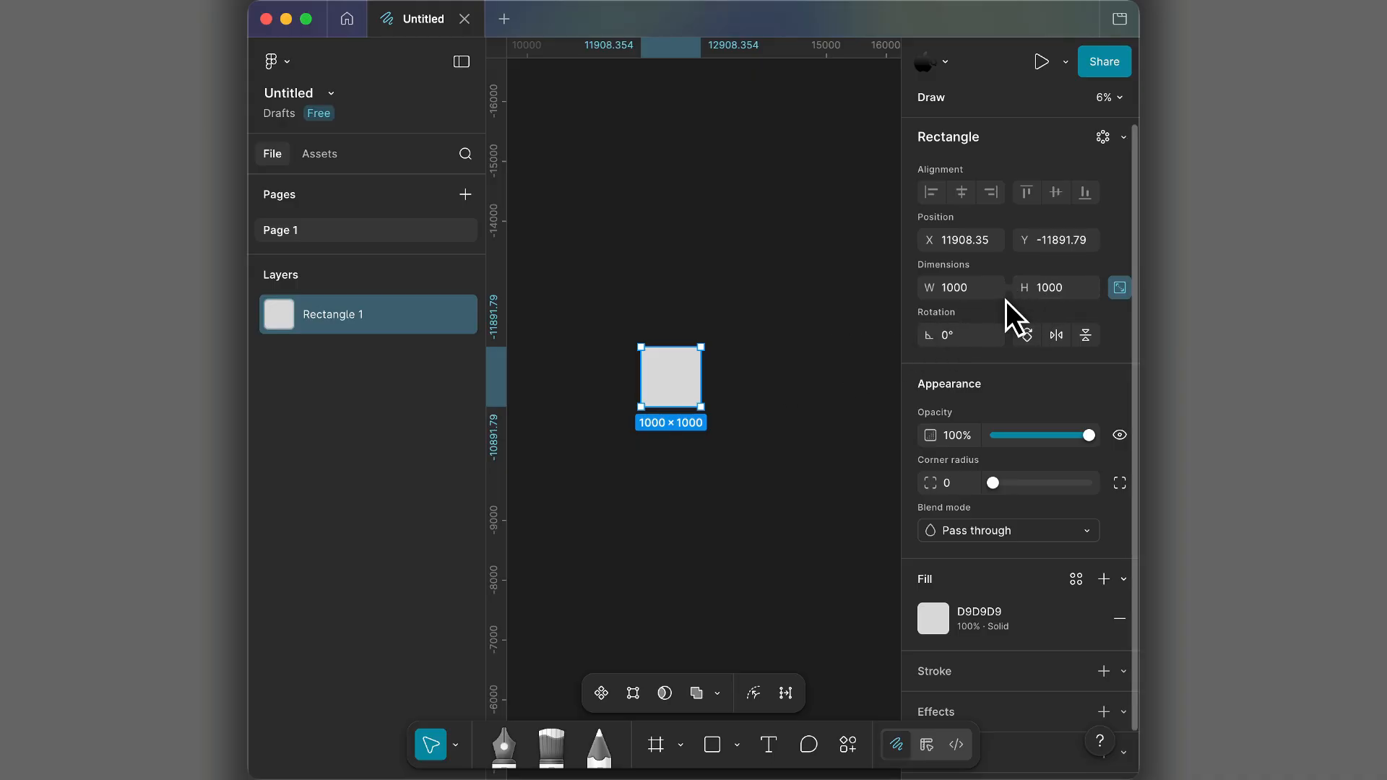
- Scrub the square's locked dimensions to about 1414 × 1414 and move the square slightly to the right
drag(1027, 287, 795, 354)
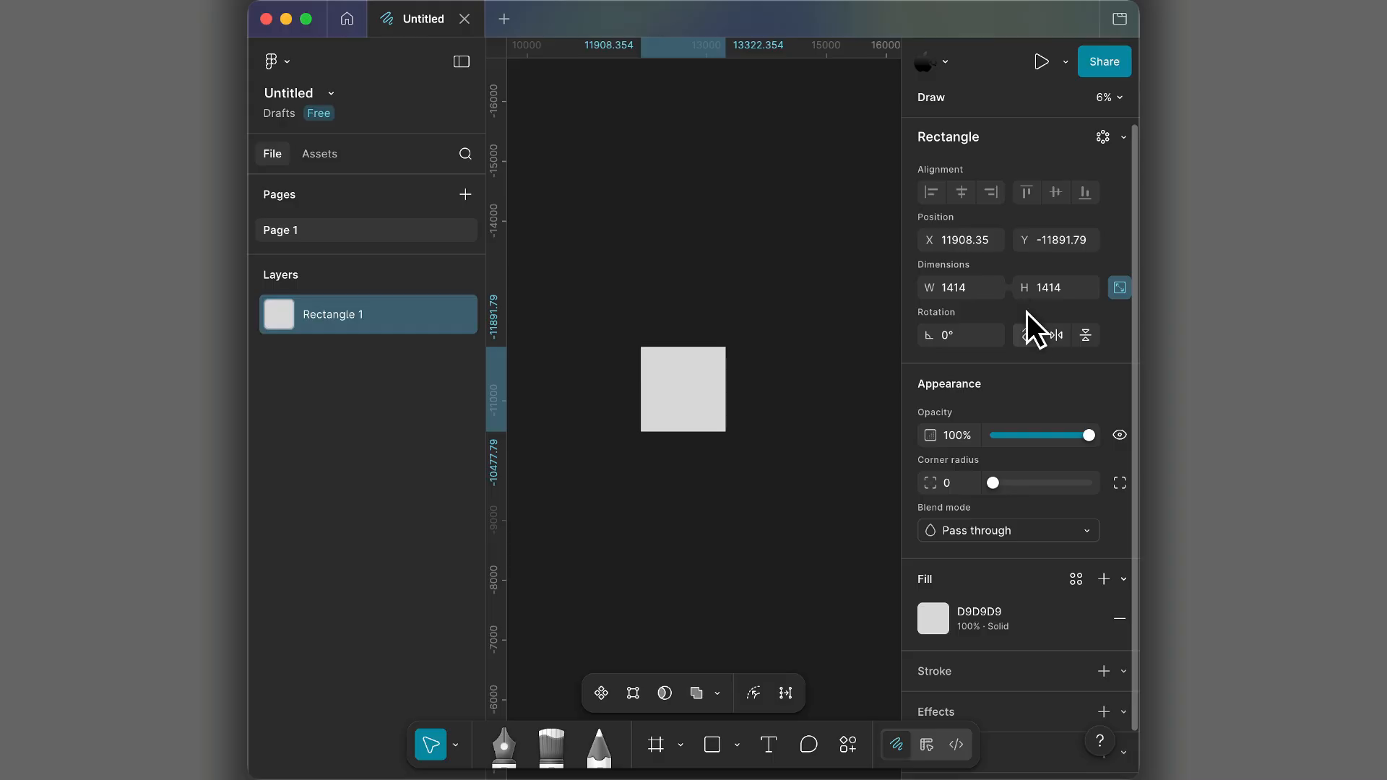
drag(692, 383, 716, 392)
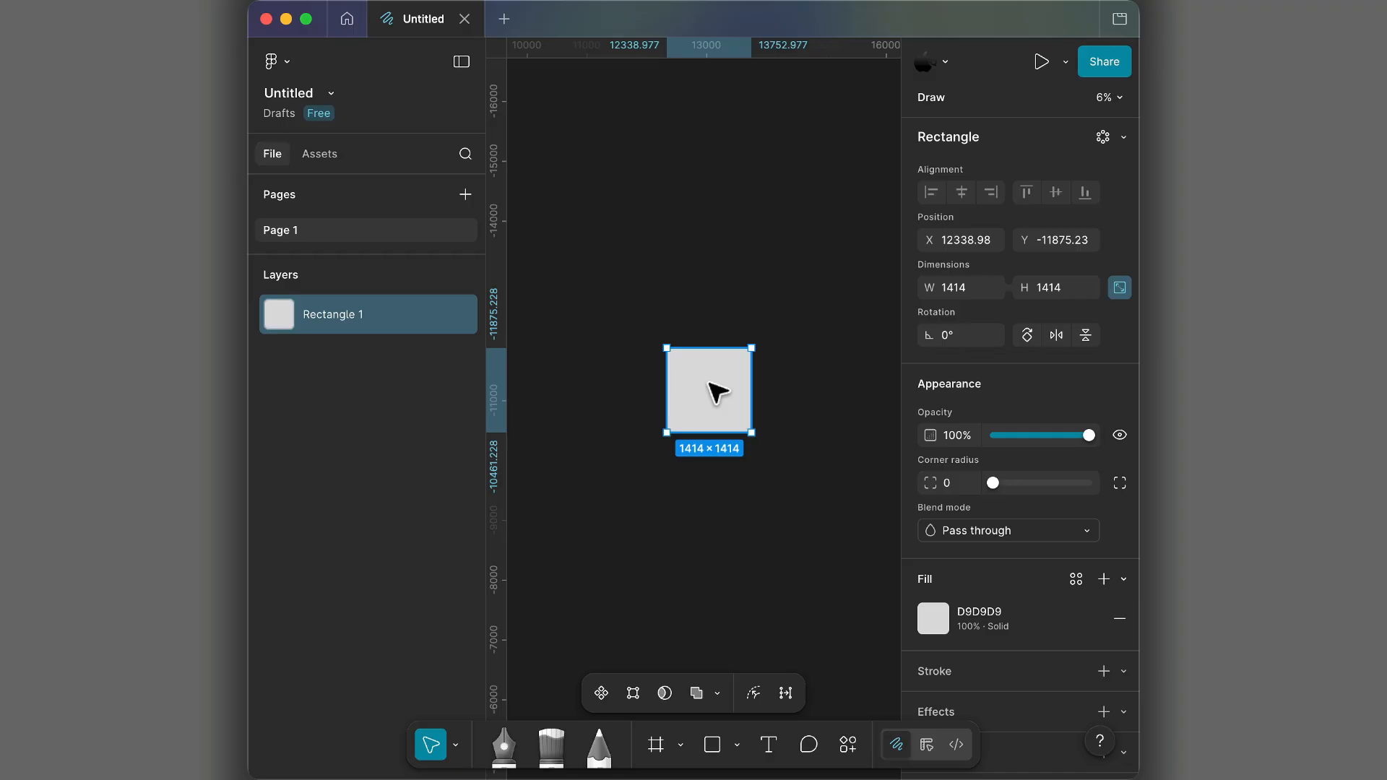
- Open the Scale tool for the square, try the top-left anchor point, and return the anchor to the center
key(k)
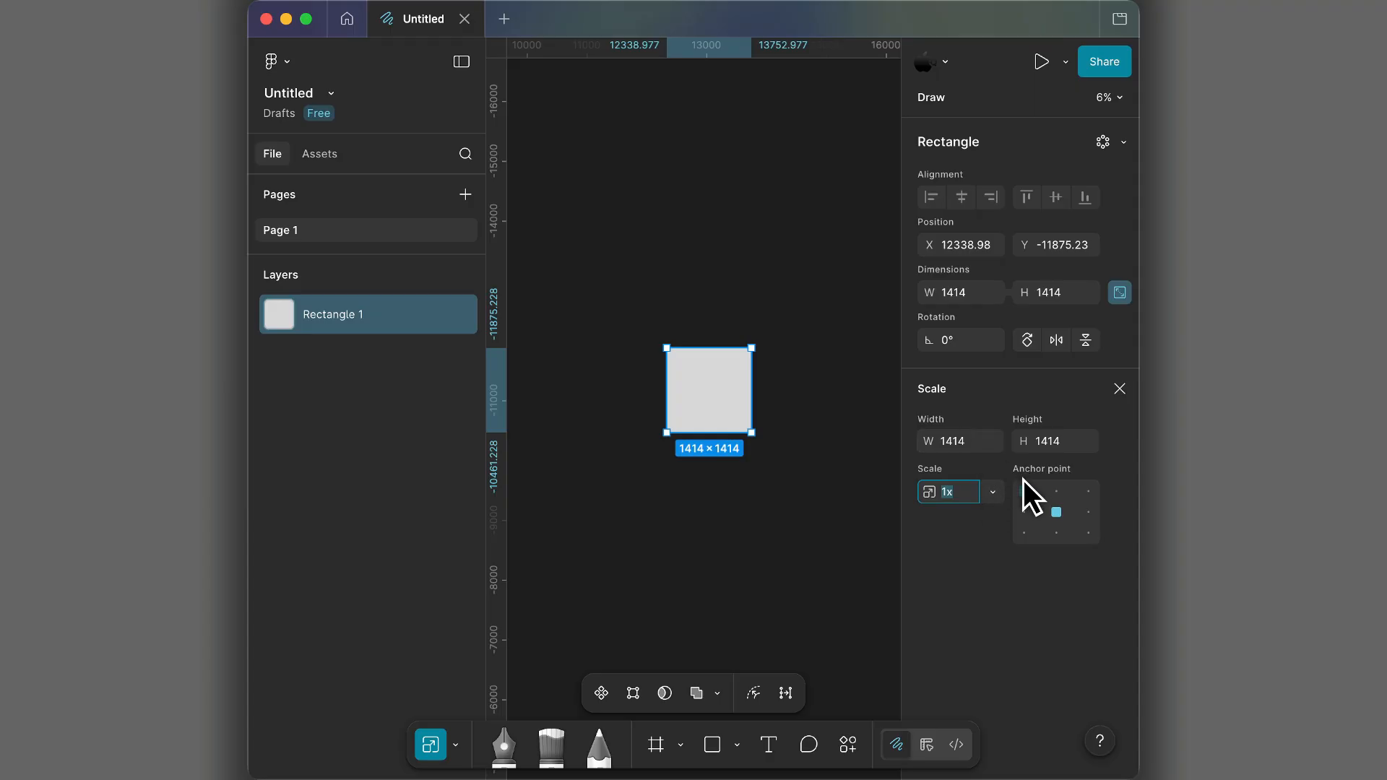
click(1052, 508)
click(1022, 490)
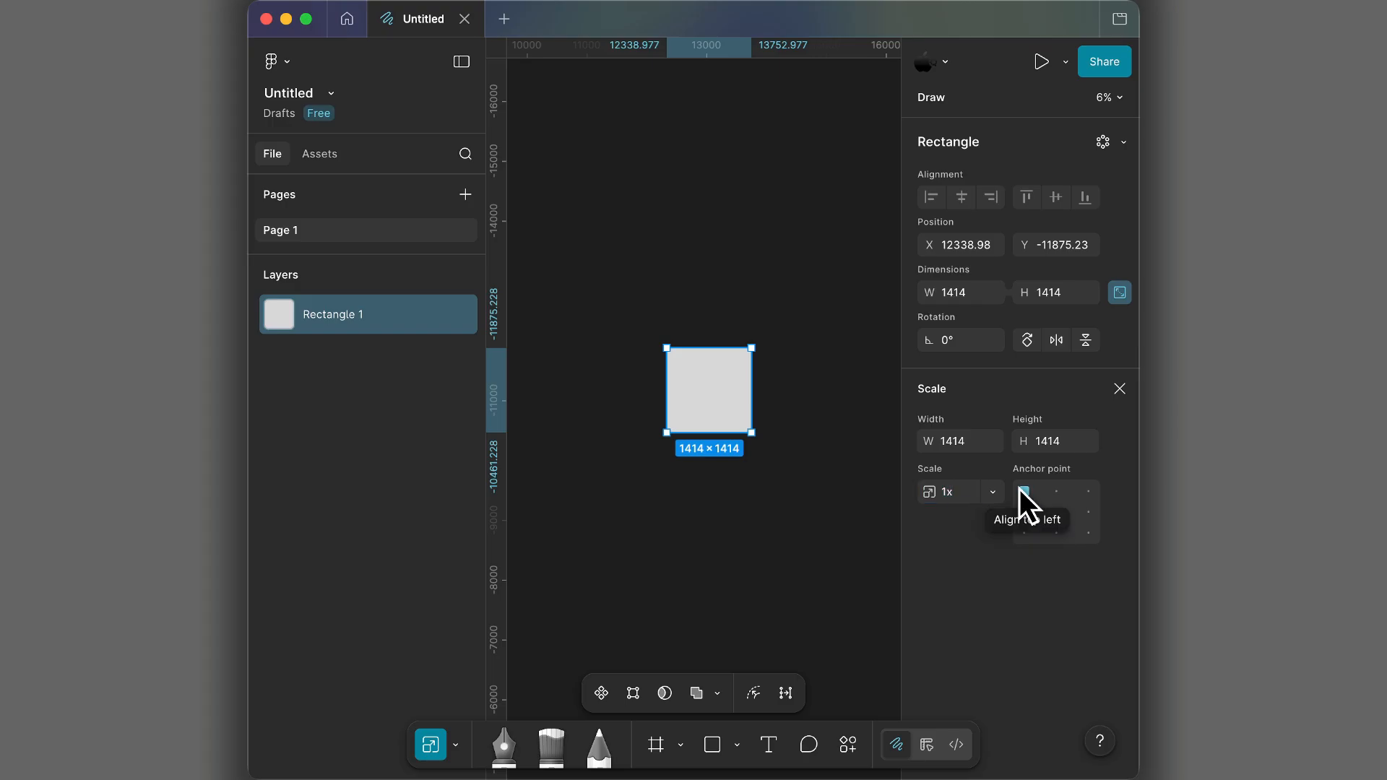
click(1024, 512)
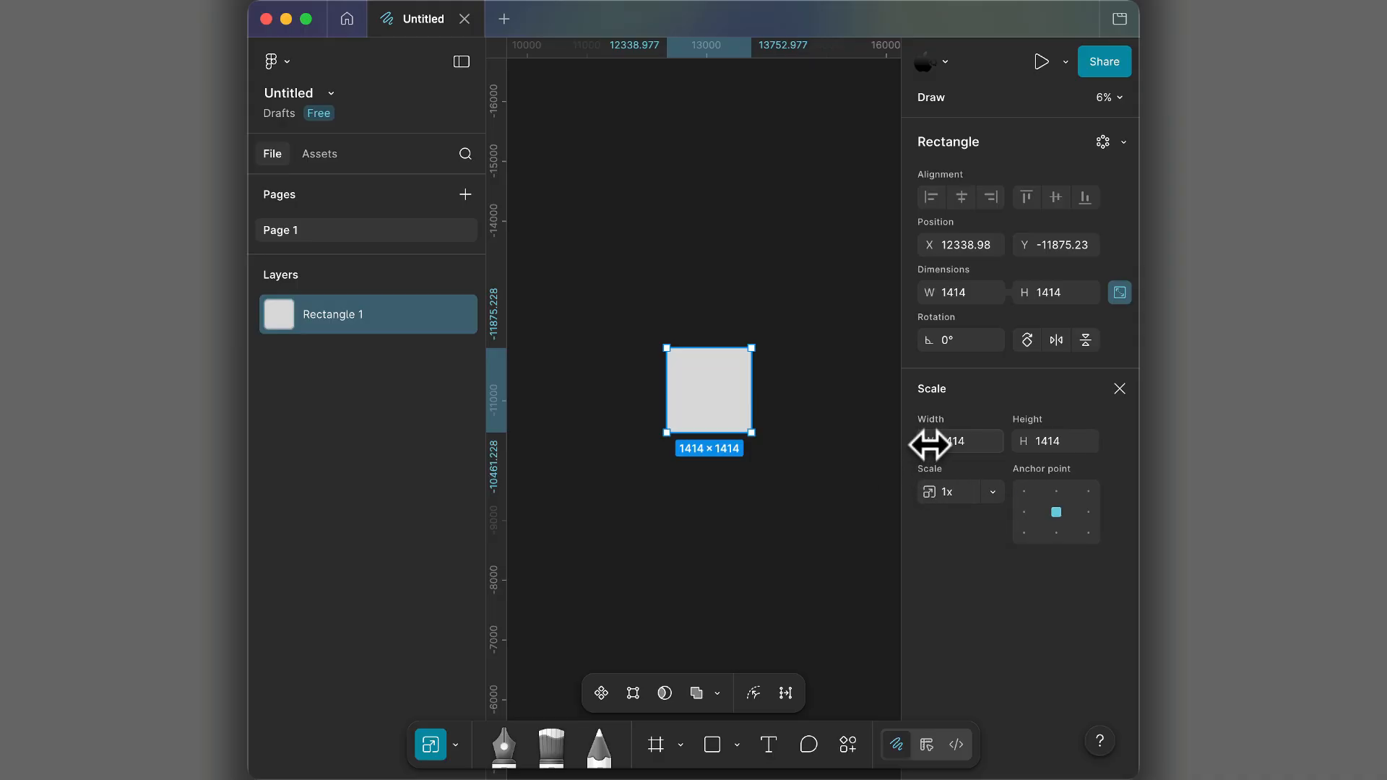
- Scale the square from its center to a width of 2000
drag(930, 444, 928, 444)
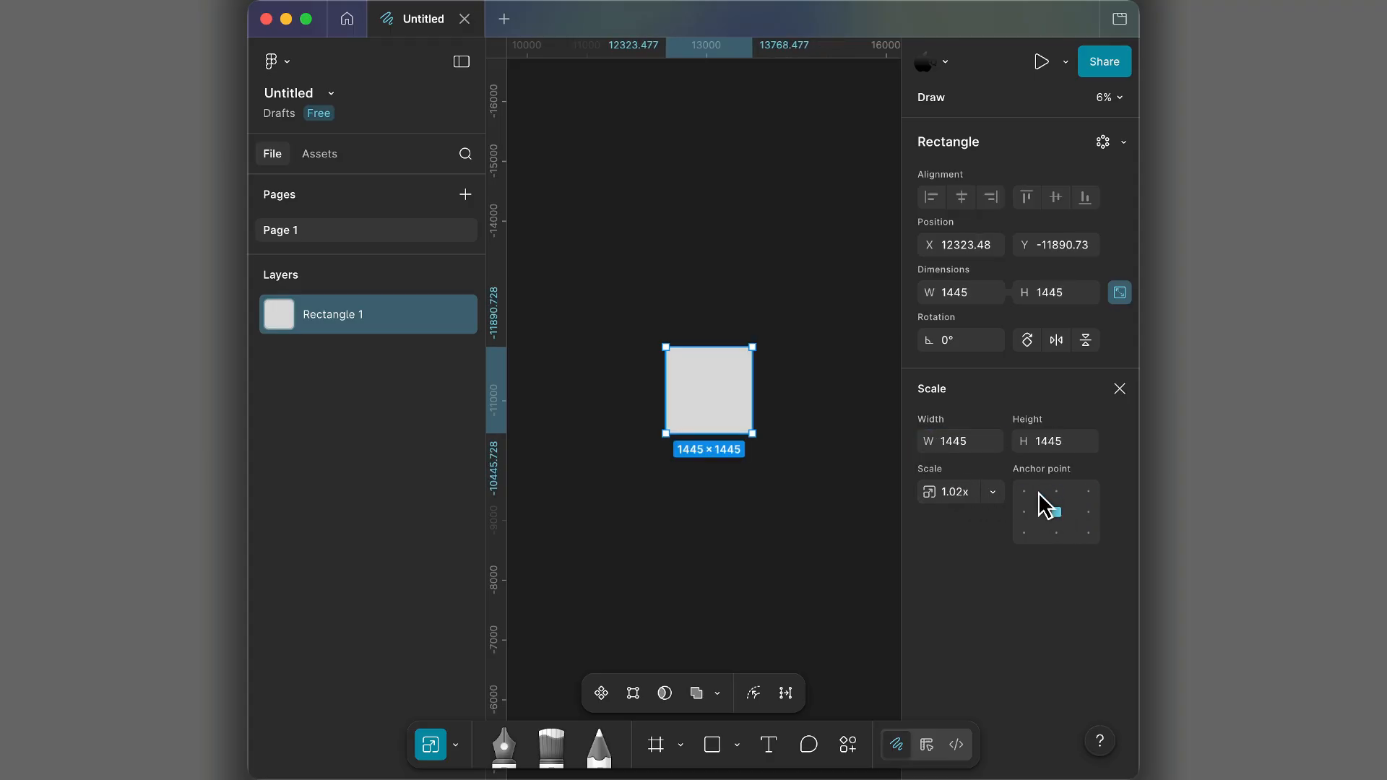
text(2000)
key(Return)
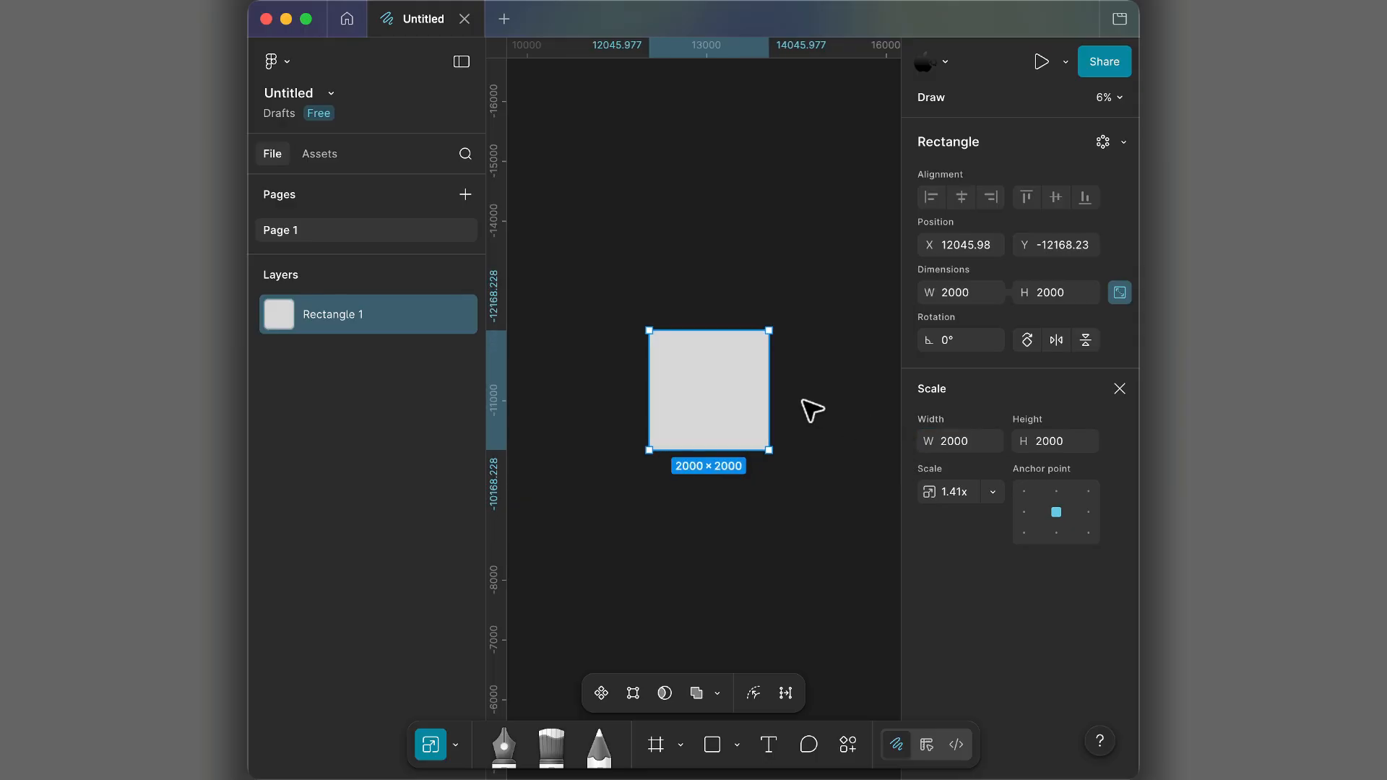
- Try the 2x and 3x preset scale factors on the square
mouse_move(749, 405)
click(983, 490)
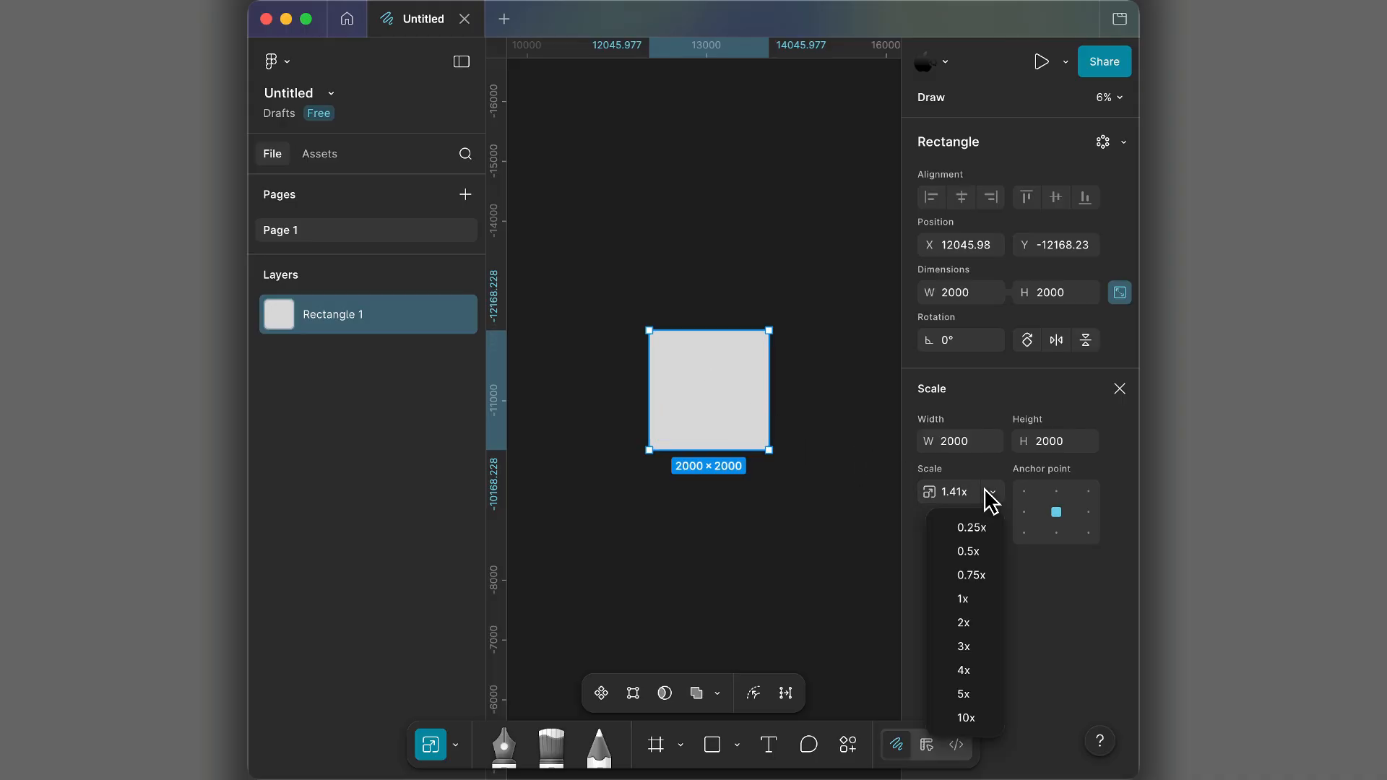
click(975, 621)
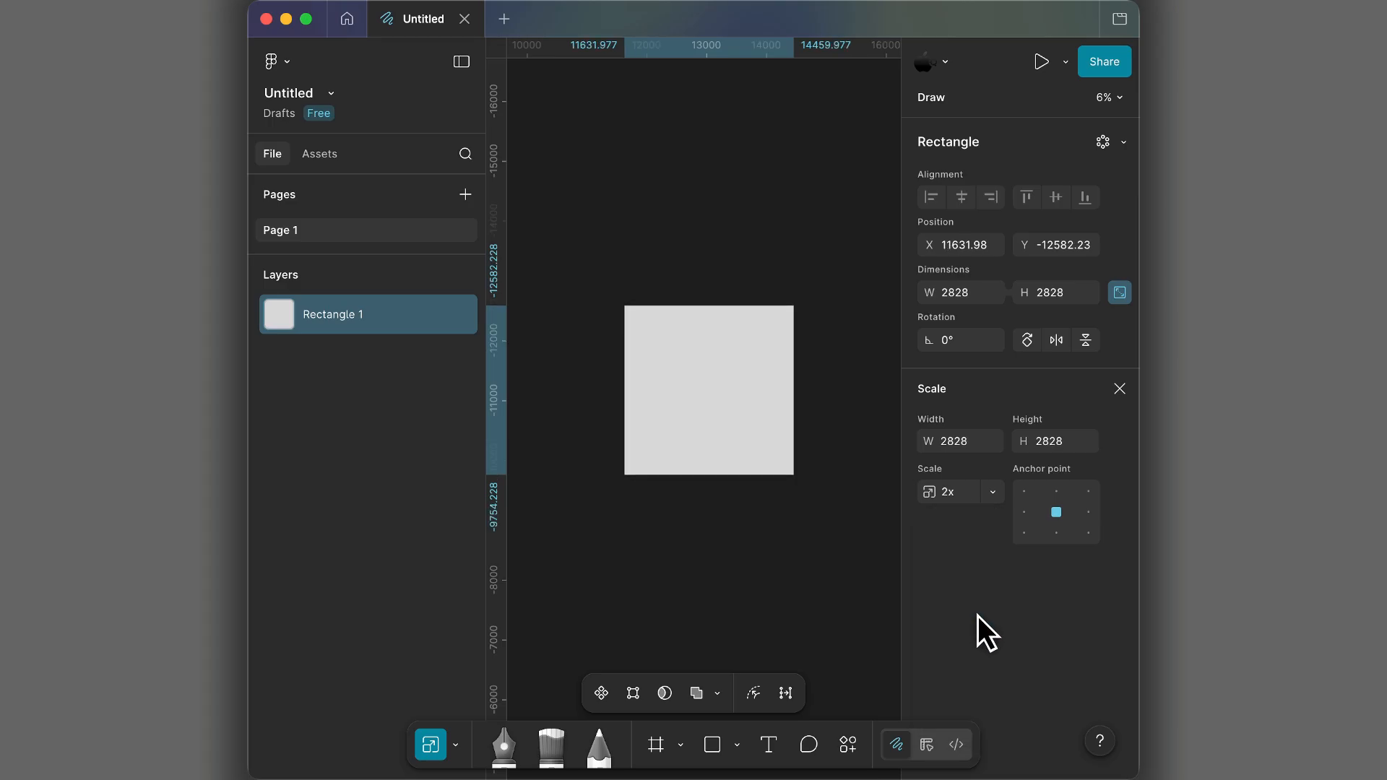
click(993, 490)
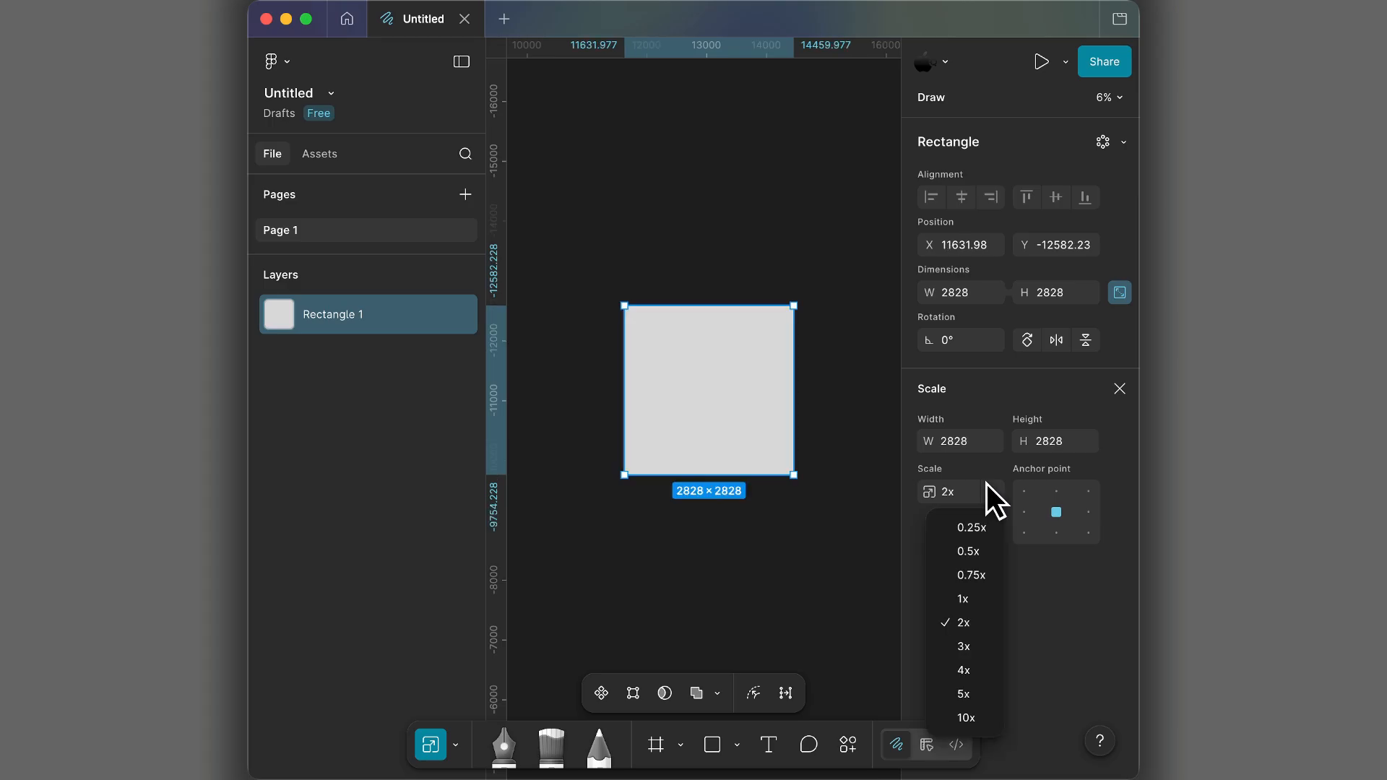
click(965, 646)
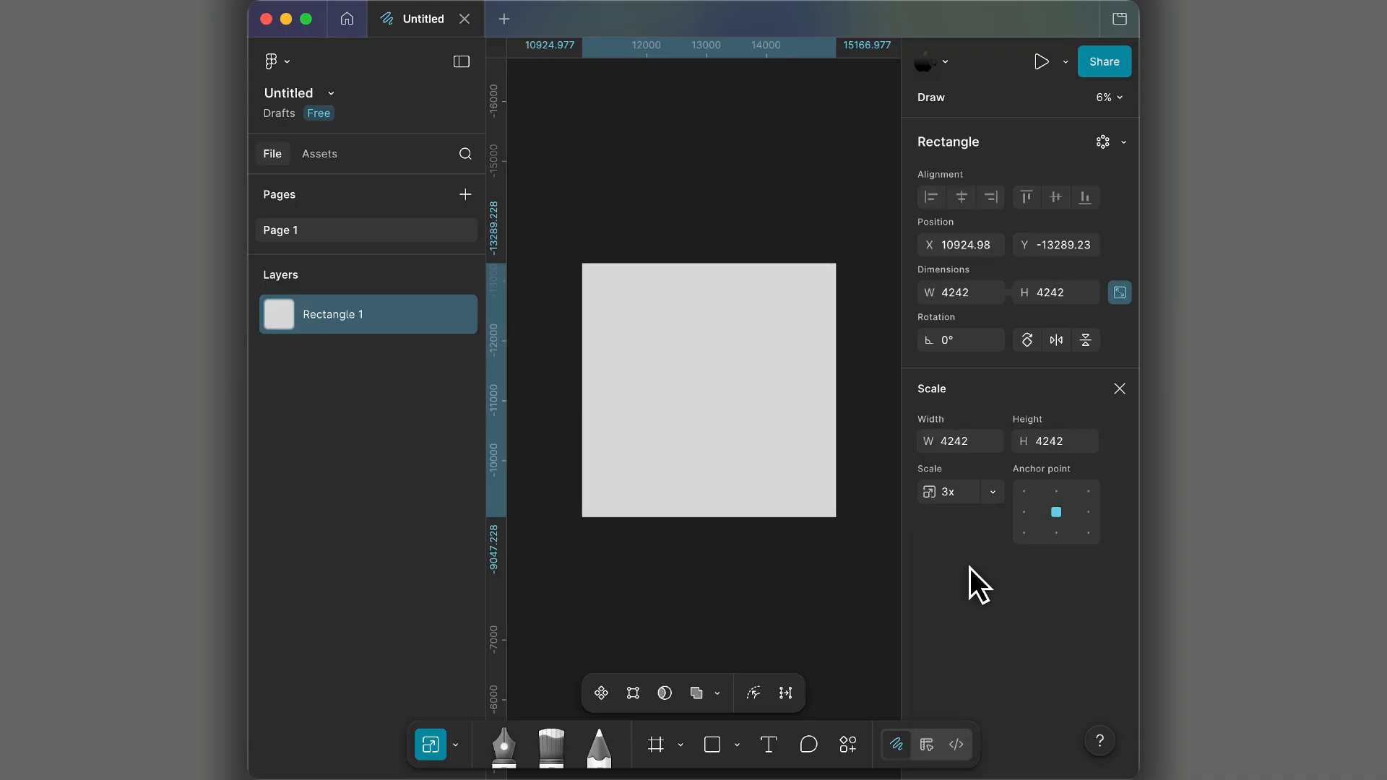
- Set the square's scaled width to 2000, close the Scale settings, and deselect the square
click(964, 438)
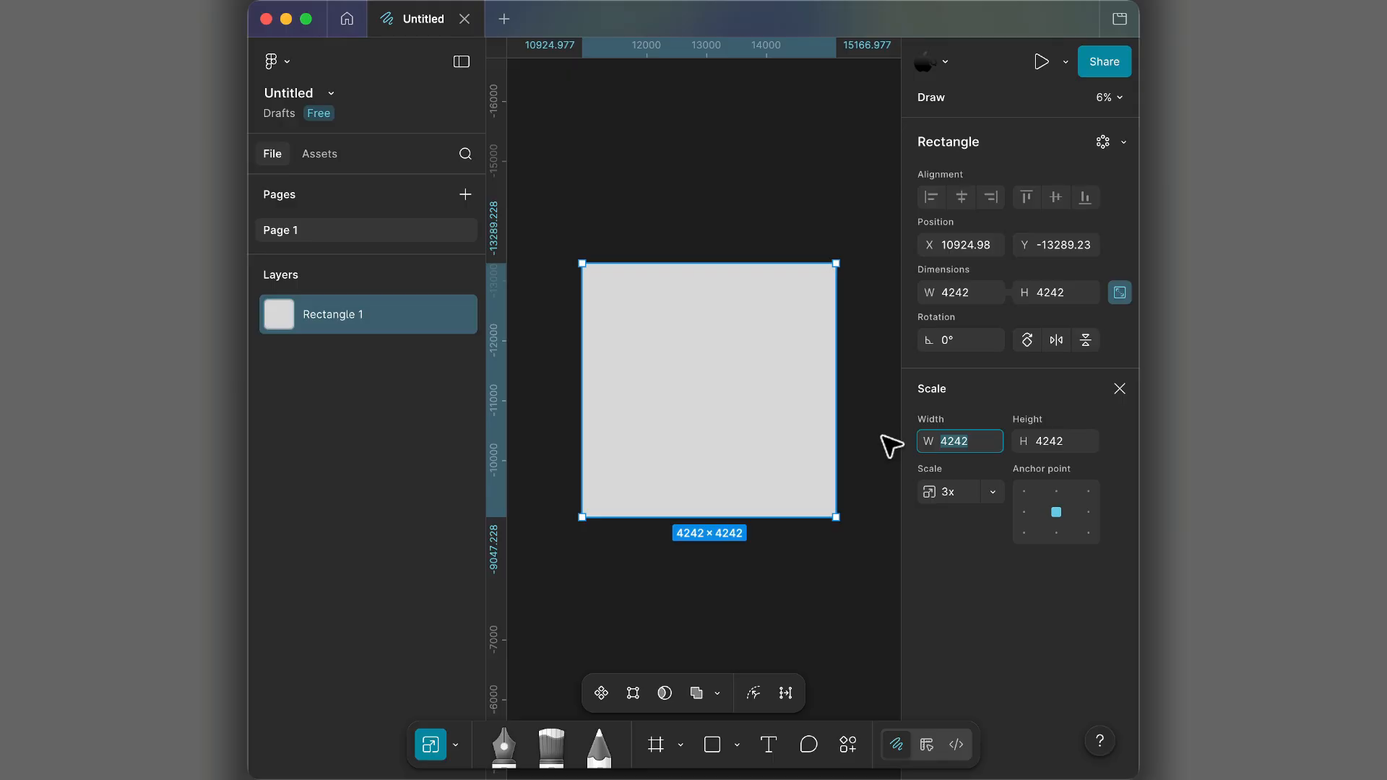
text(2000)
key(Return)
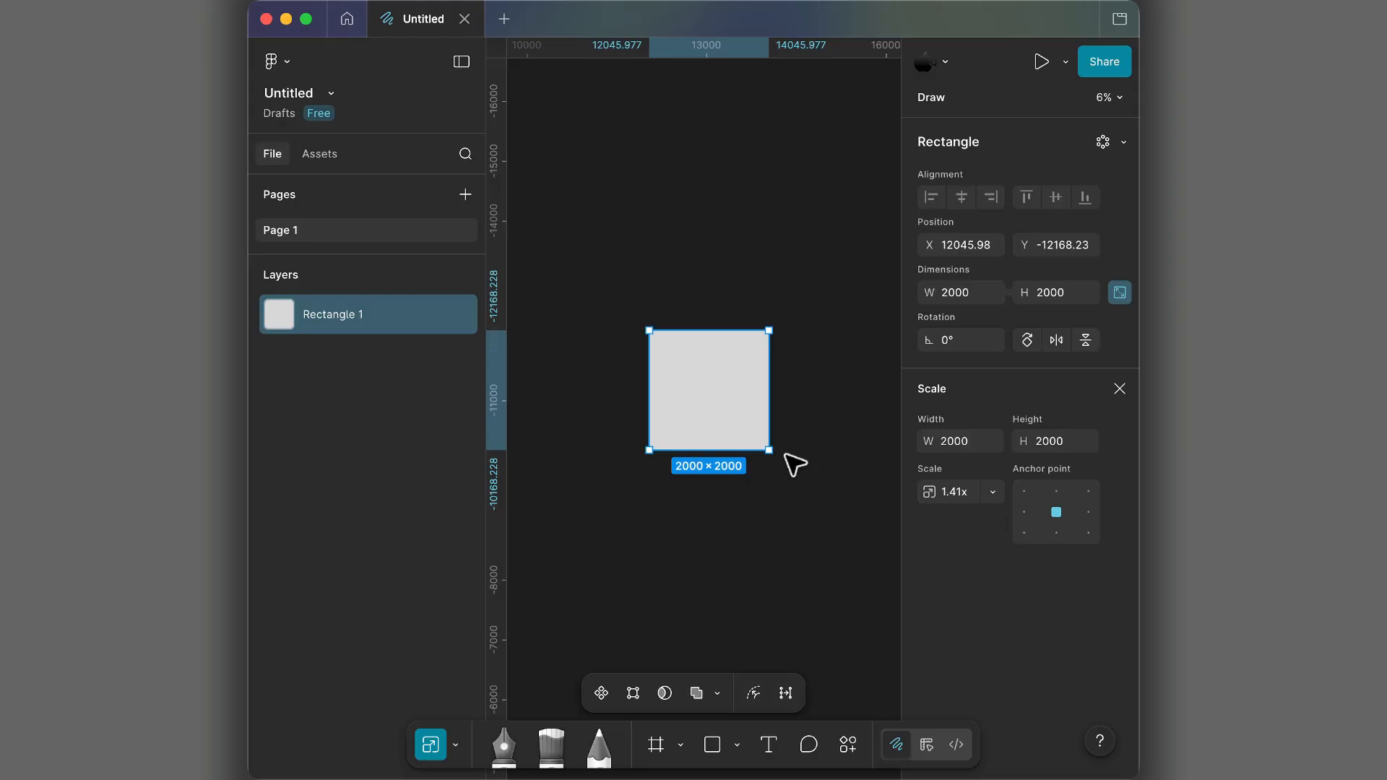
click(1117, 389)
click(818, 437)
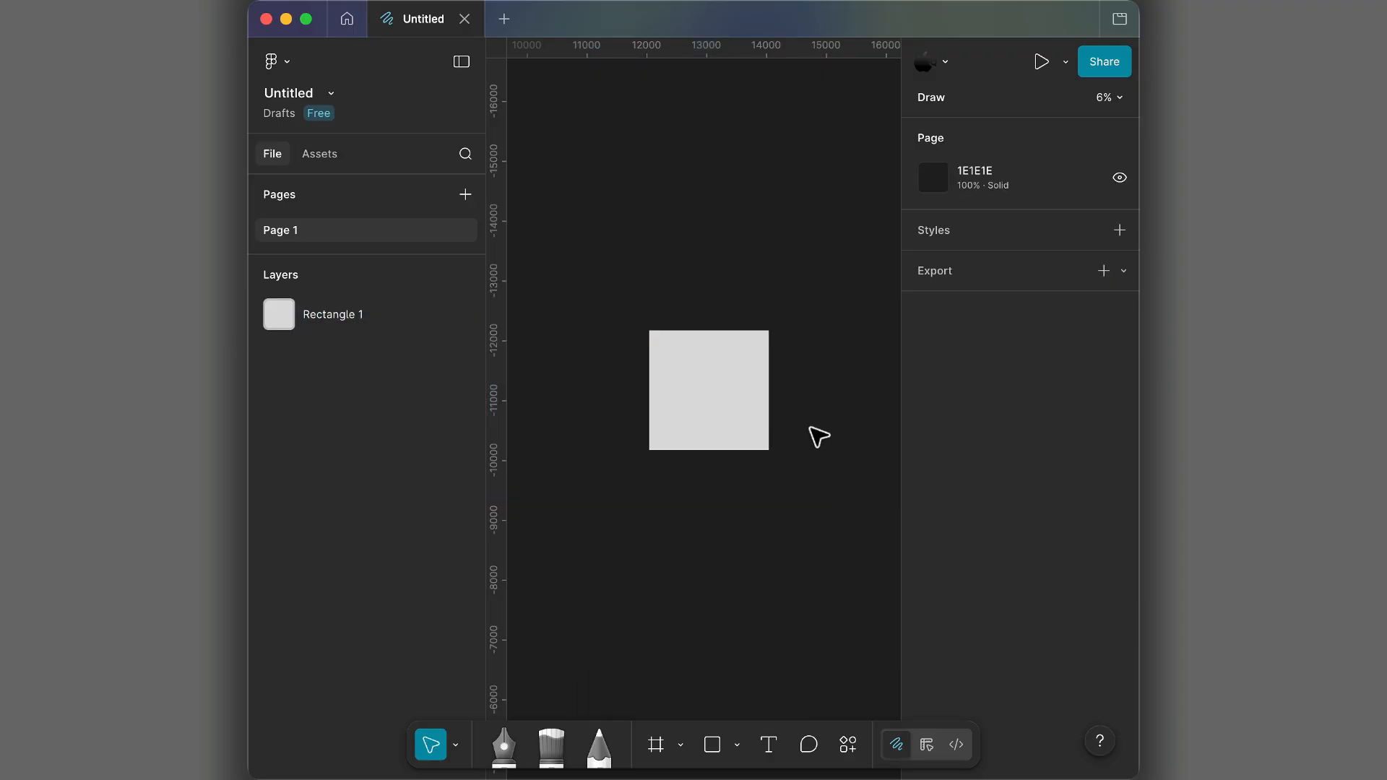
- Rotate the square freely to -15° and undo the rotation
click(751, 415)
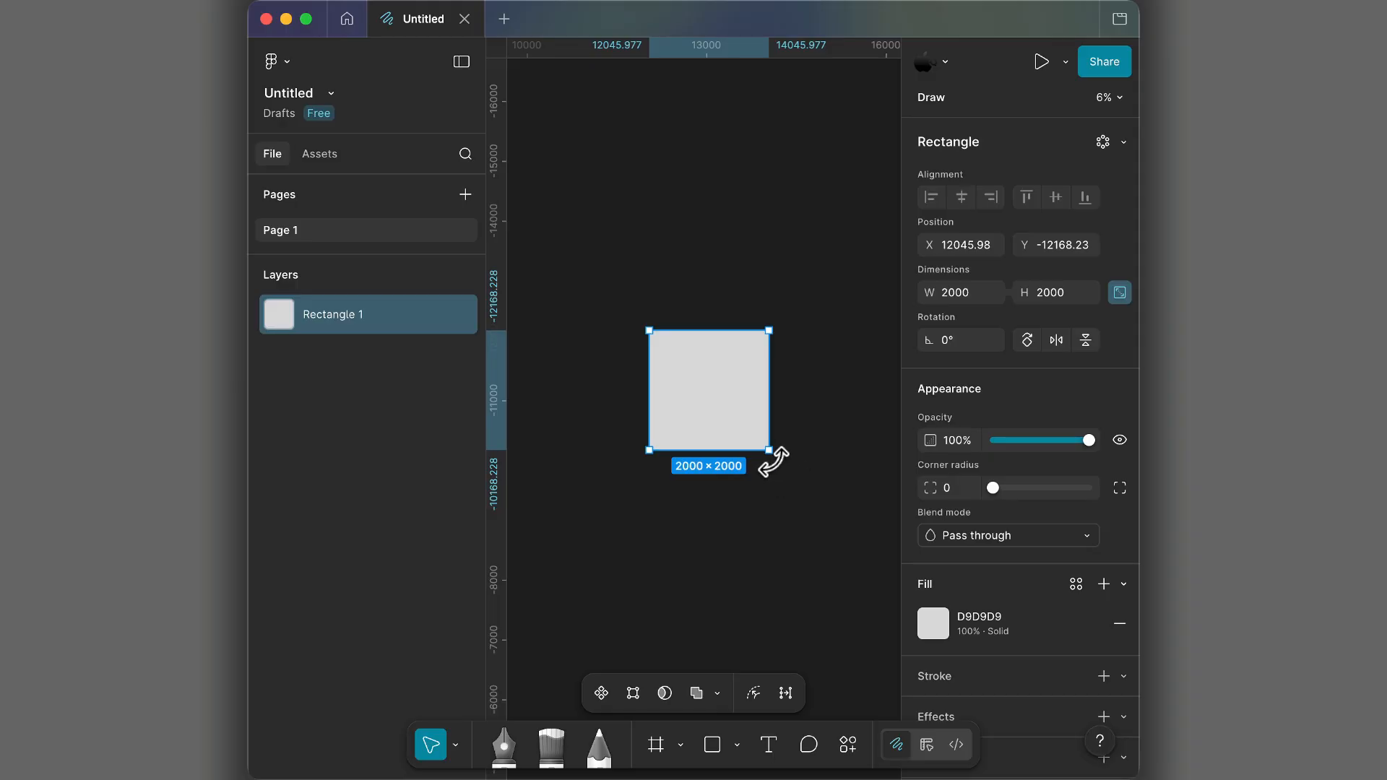
drag(771, 463, 709, 443)
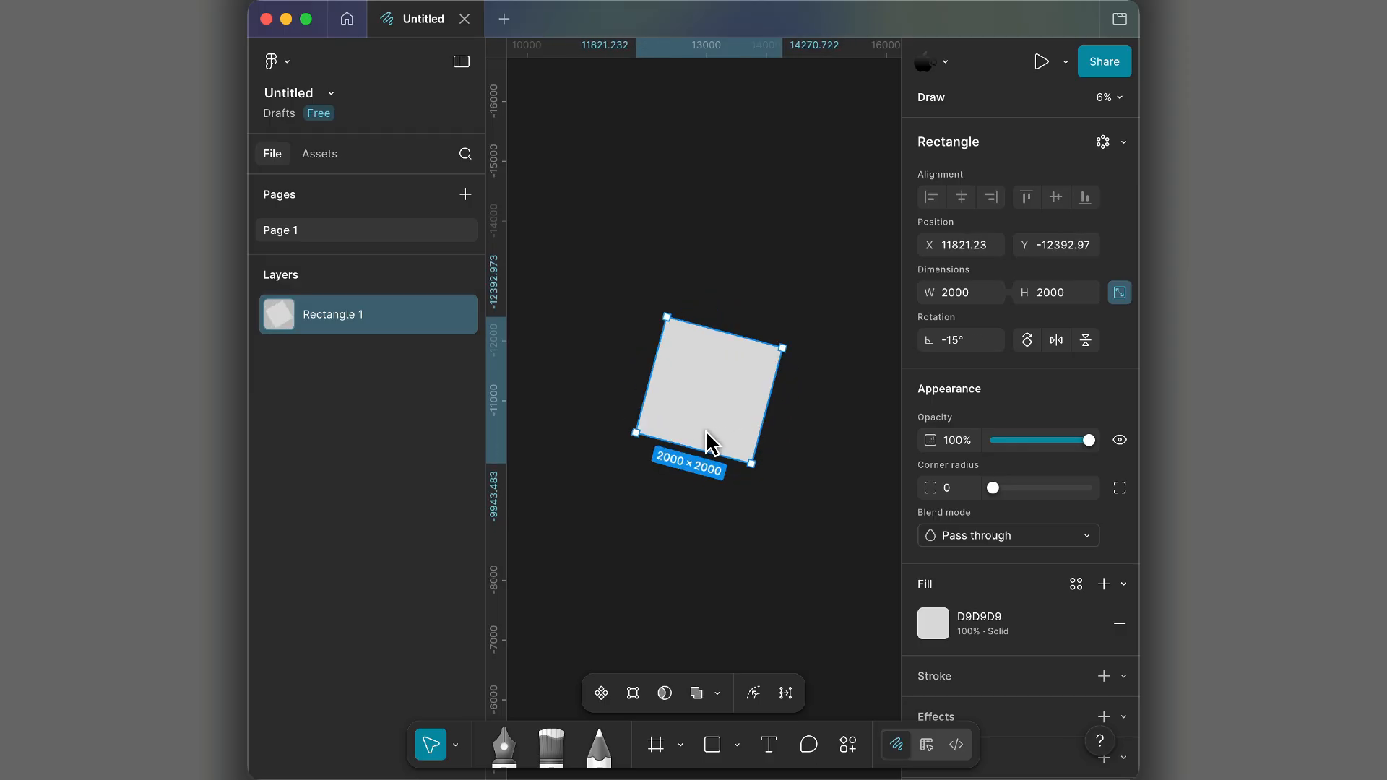
key(super+z)
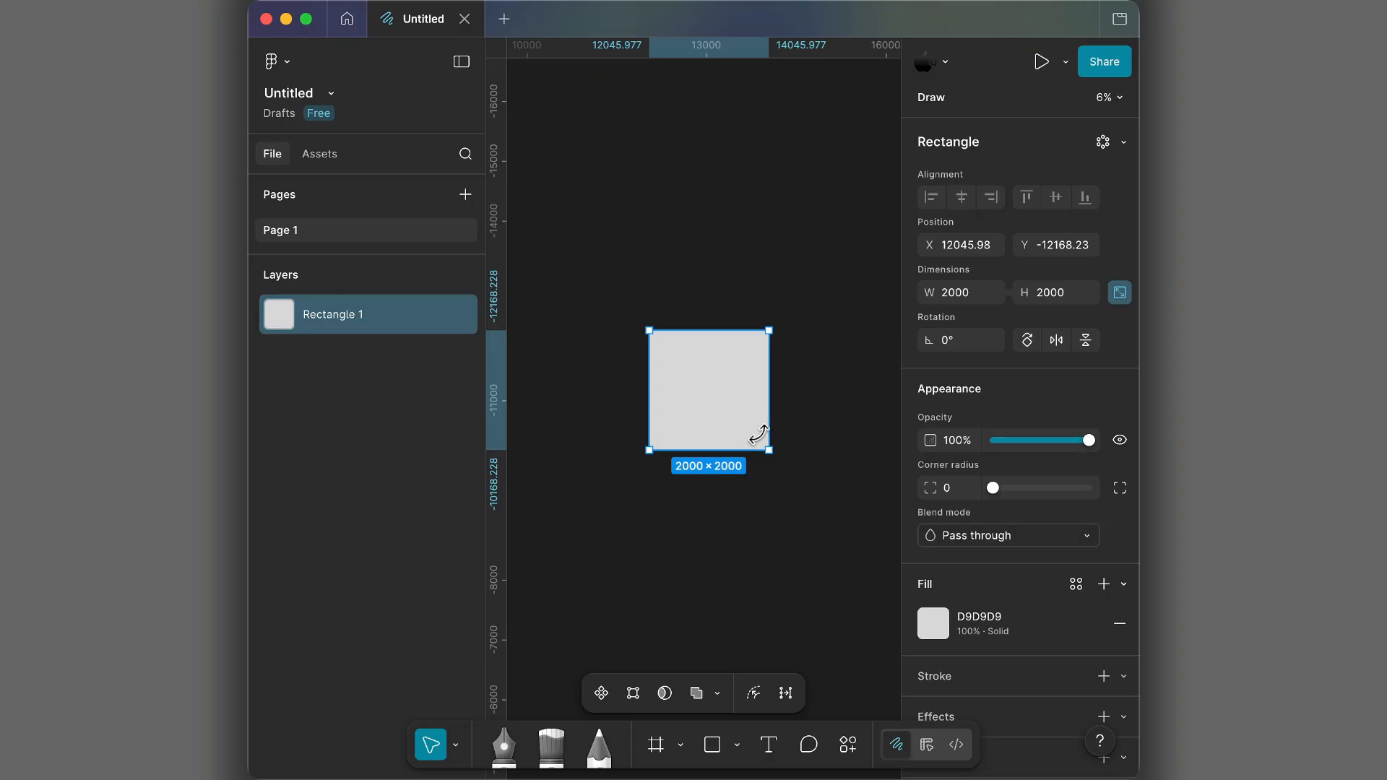
- Rotate the square in 15° increments to 90°
key(super+shift+z)
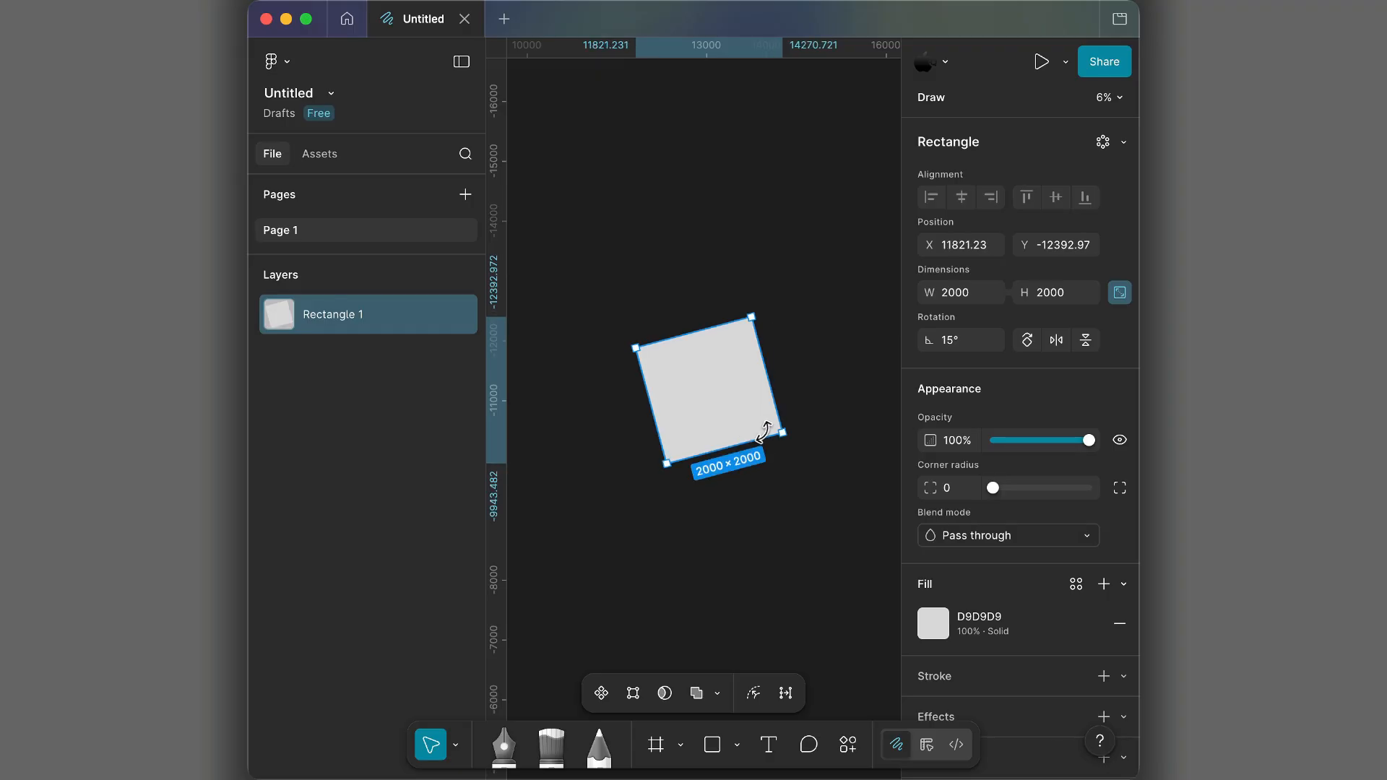
drag(766, 430, 774, 409)
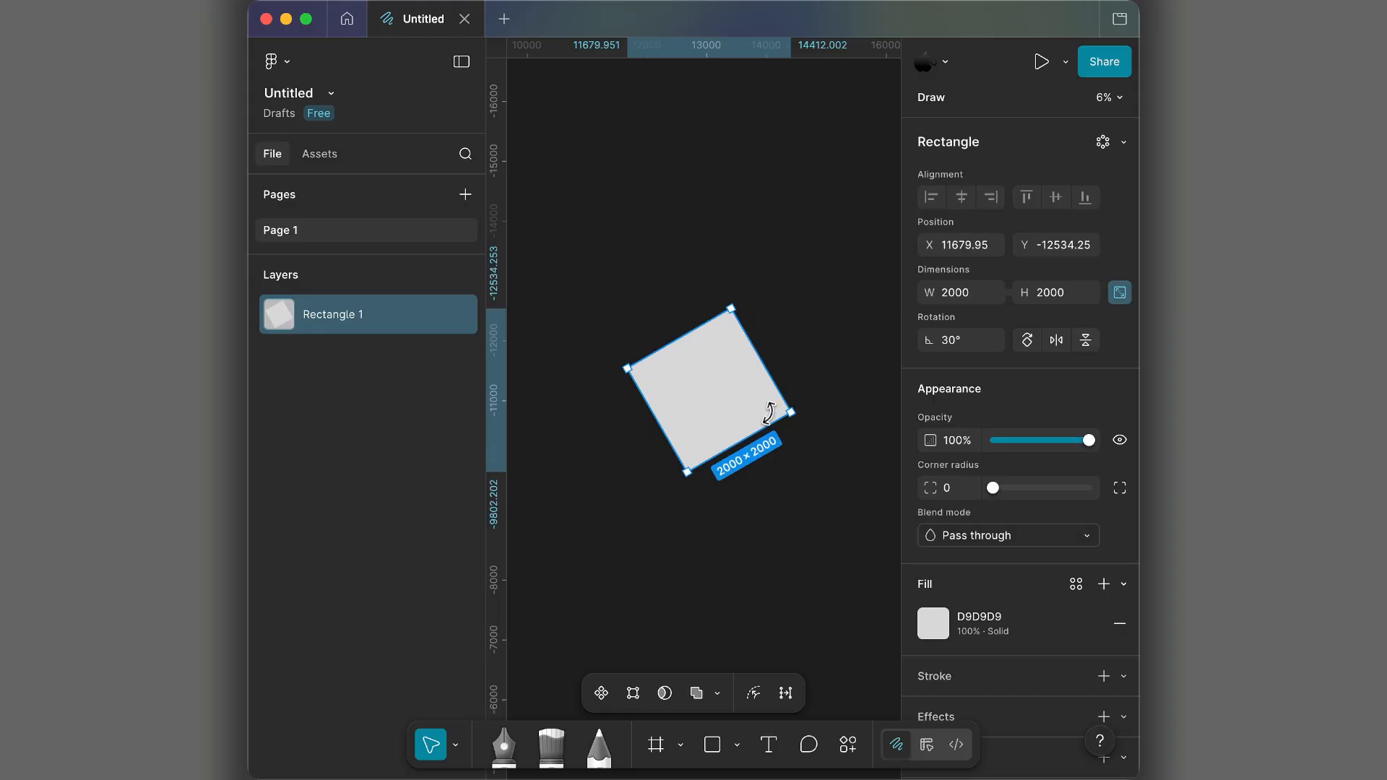
drag(769, 413, 774, 403)
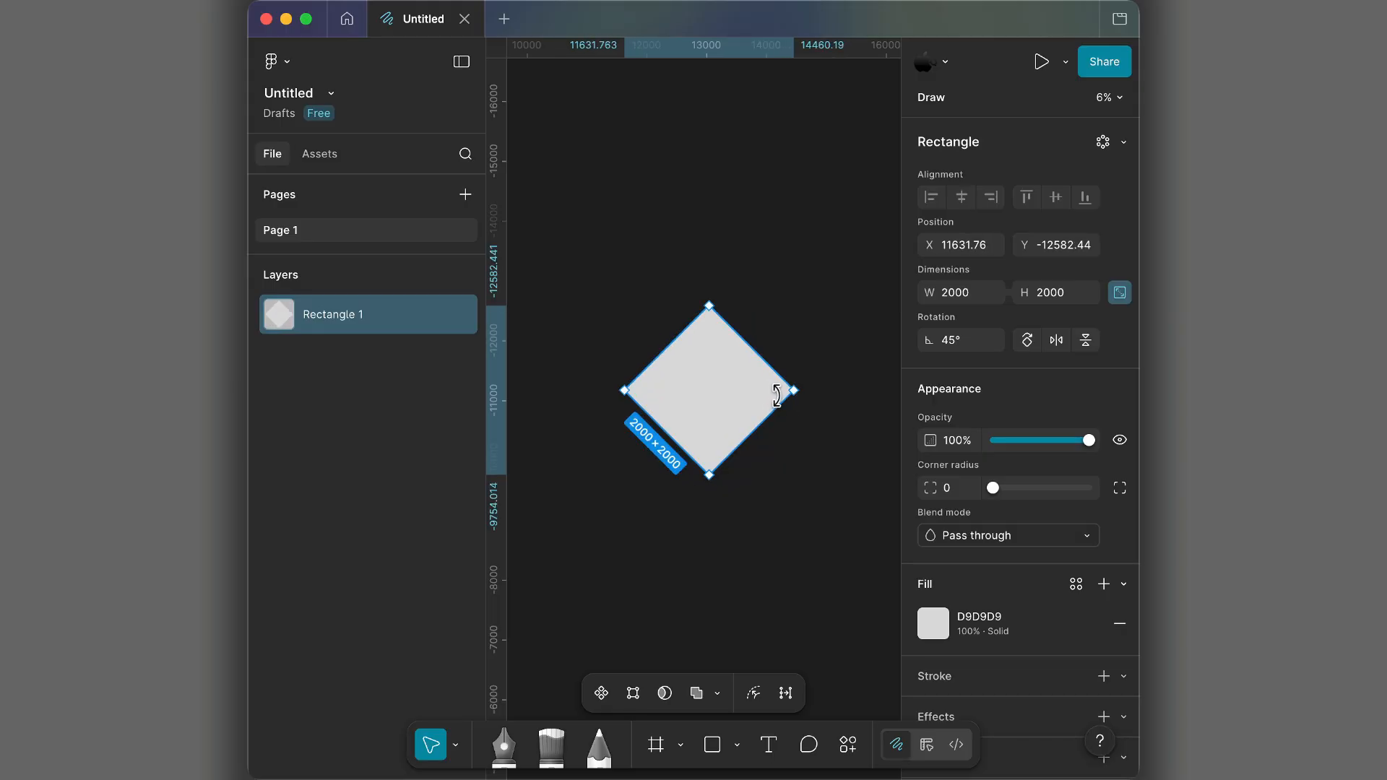
drag(777, 396, 774, 335)
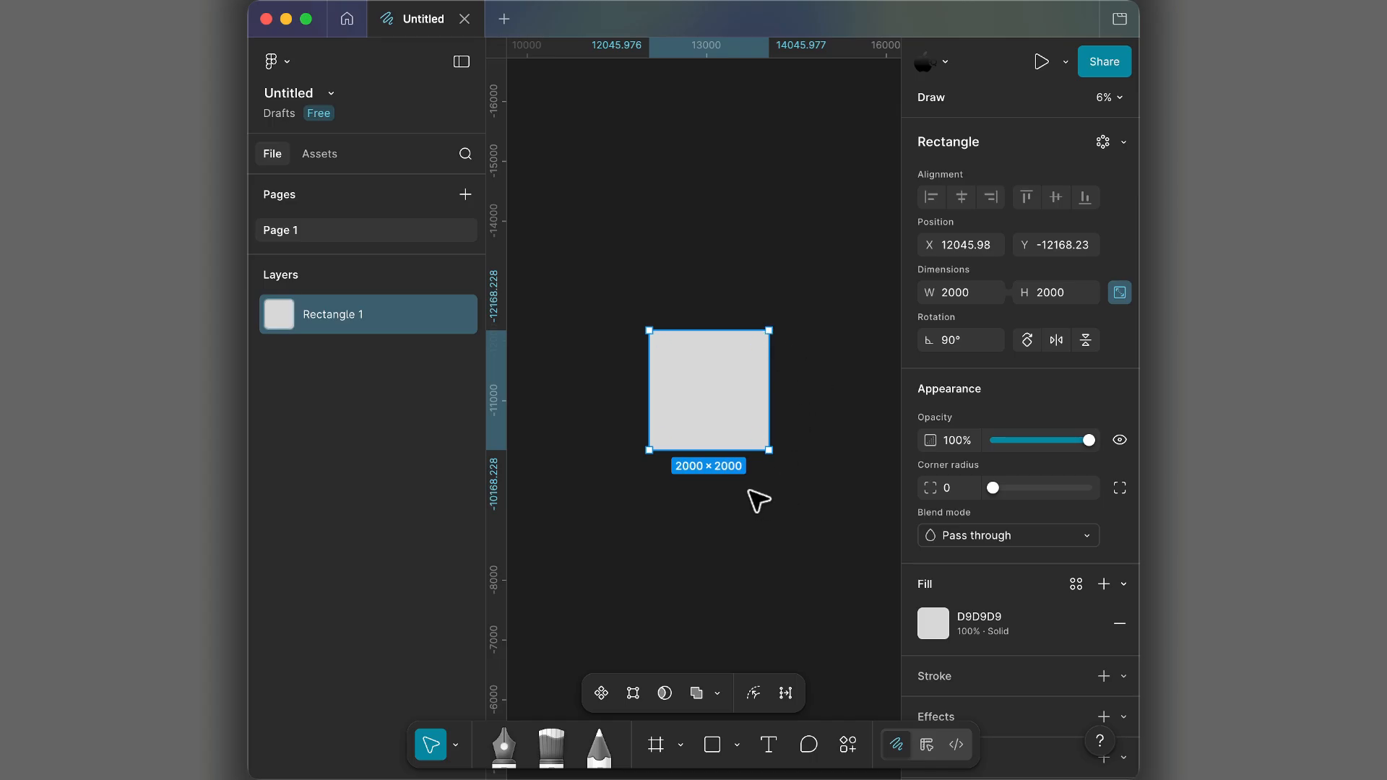
- Enter vector editing on the square and move its upper-left anchor point onto the lower-left corner to form a triangle
scroll(828, 425, right, 1)
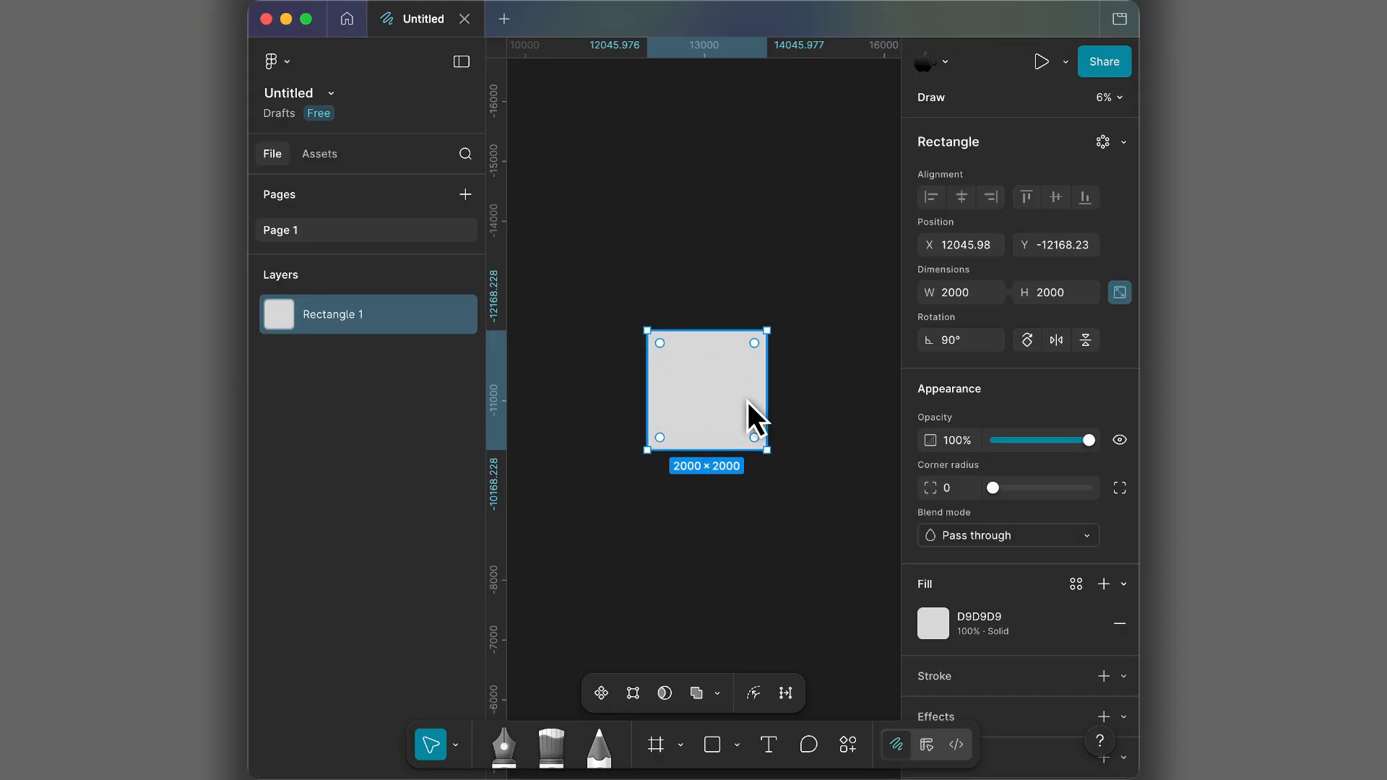
scroll(766, 452, up, 1)
mouse_move(754, 449)
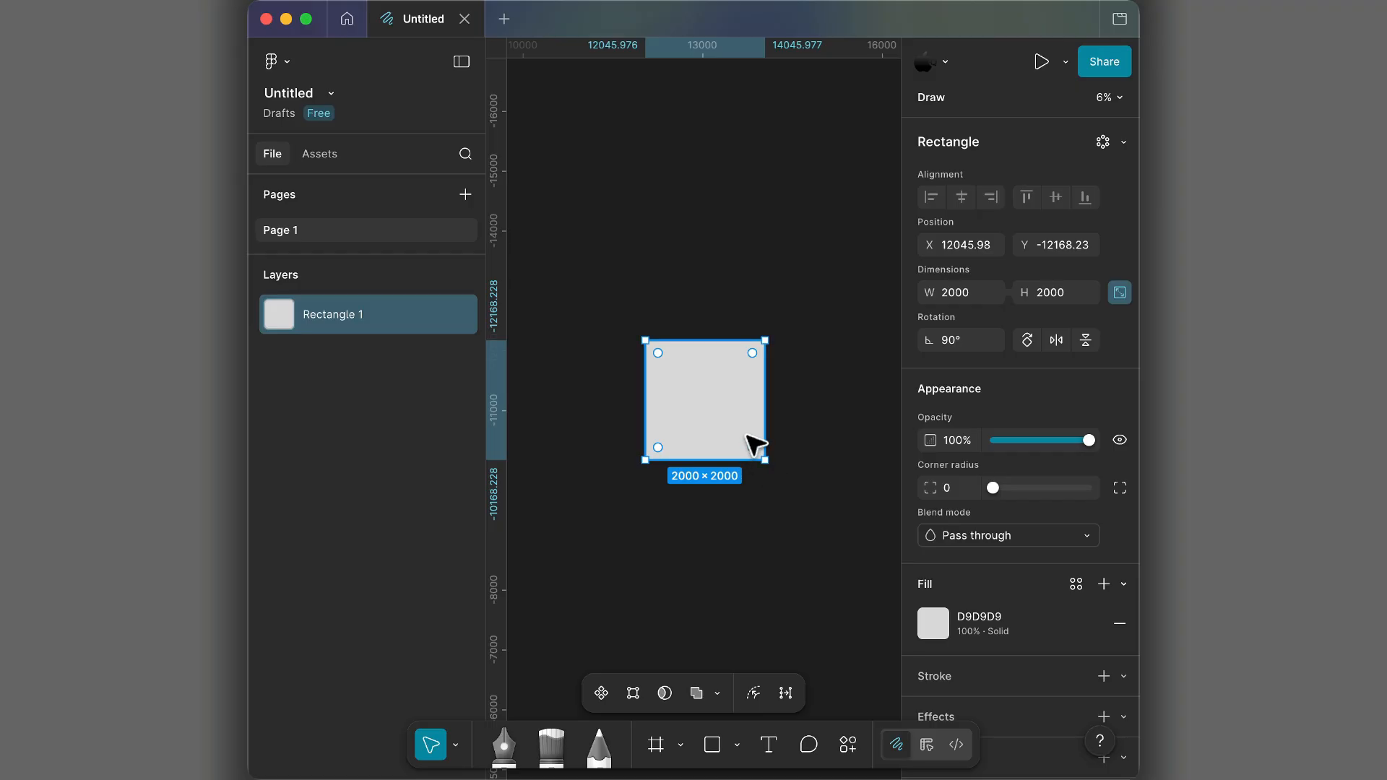
double_click(747, 436)
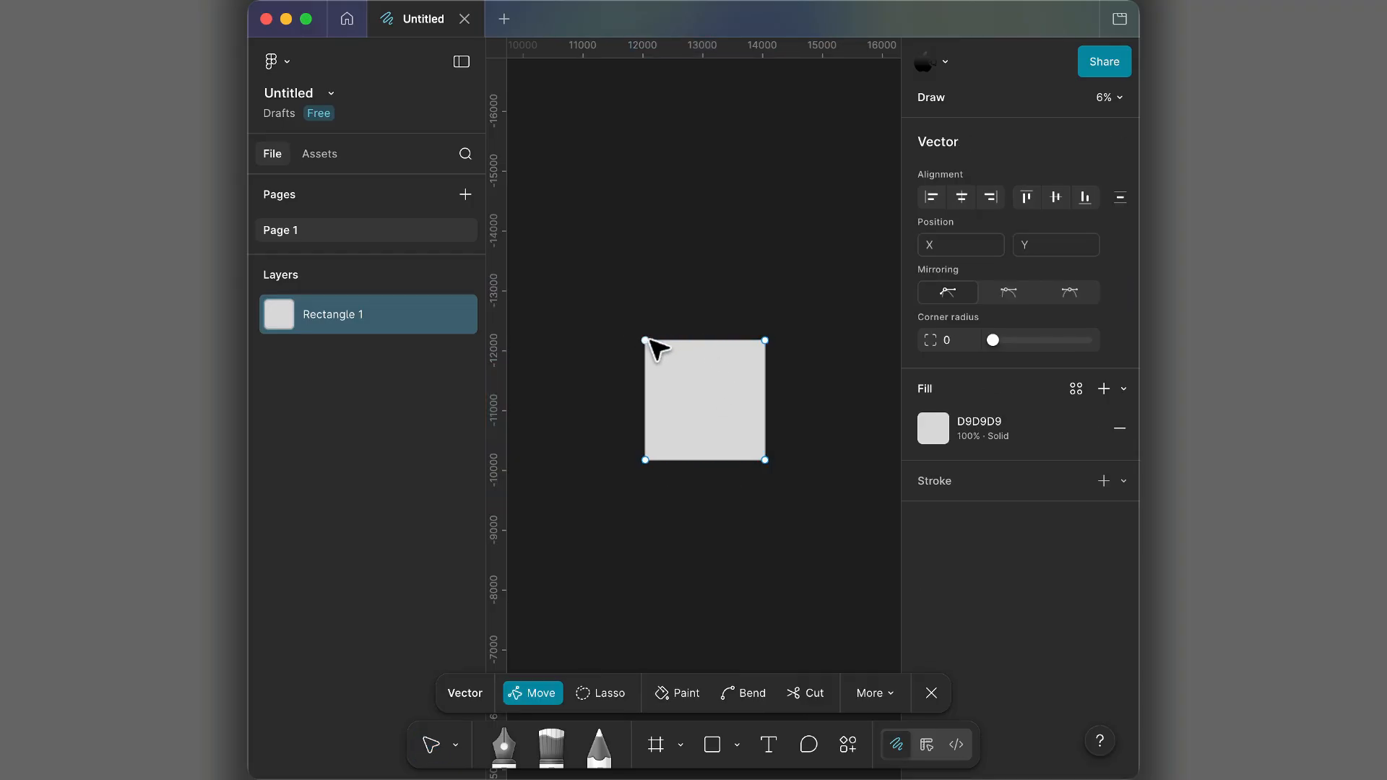
drag(645, 340, 646, 460)
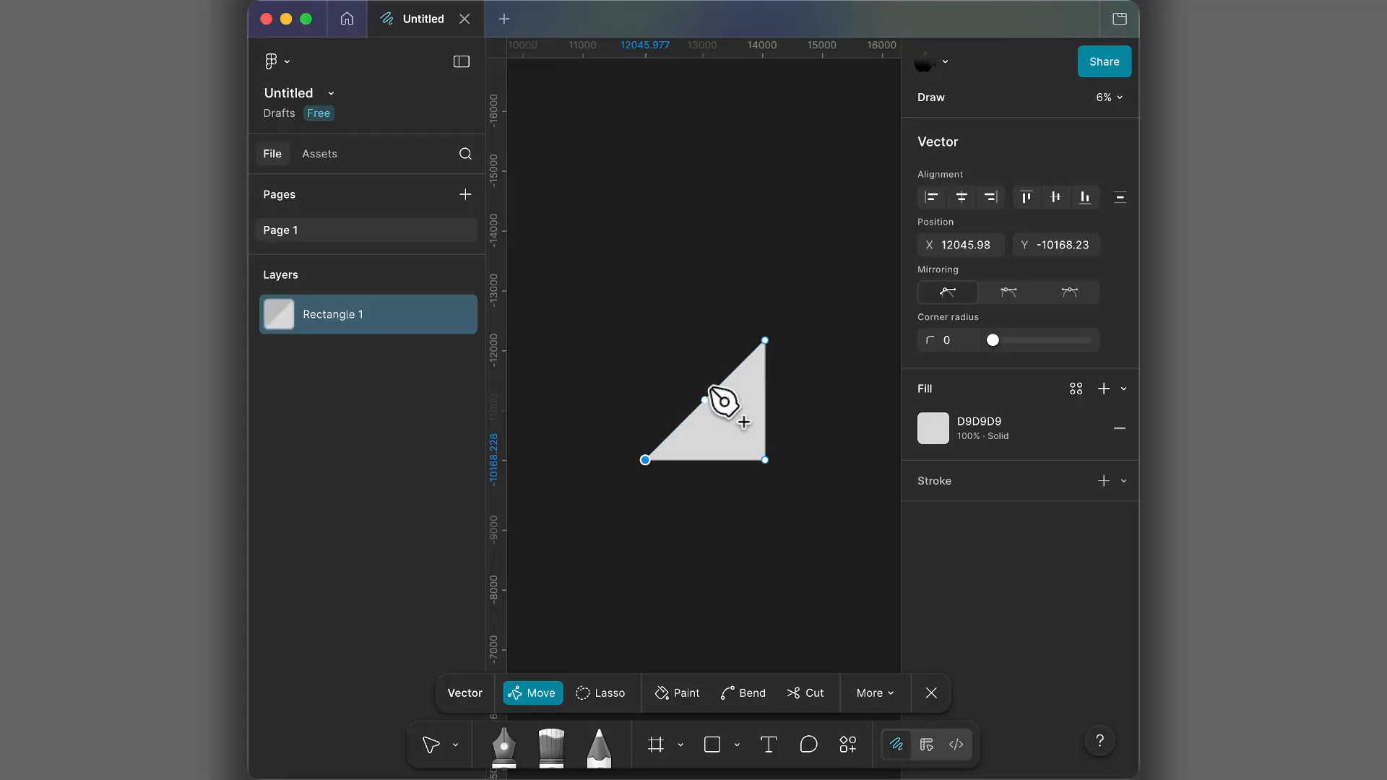
- Pull the midpoint of the triangle's diagonal out to the upper-left to form a square, and exit vector editing
drag(706, 400, 645, 340)
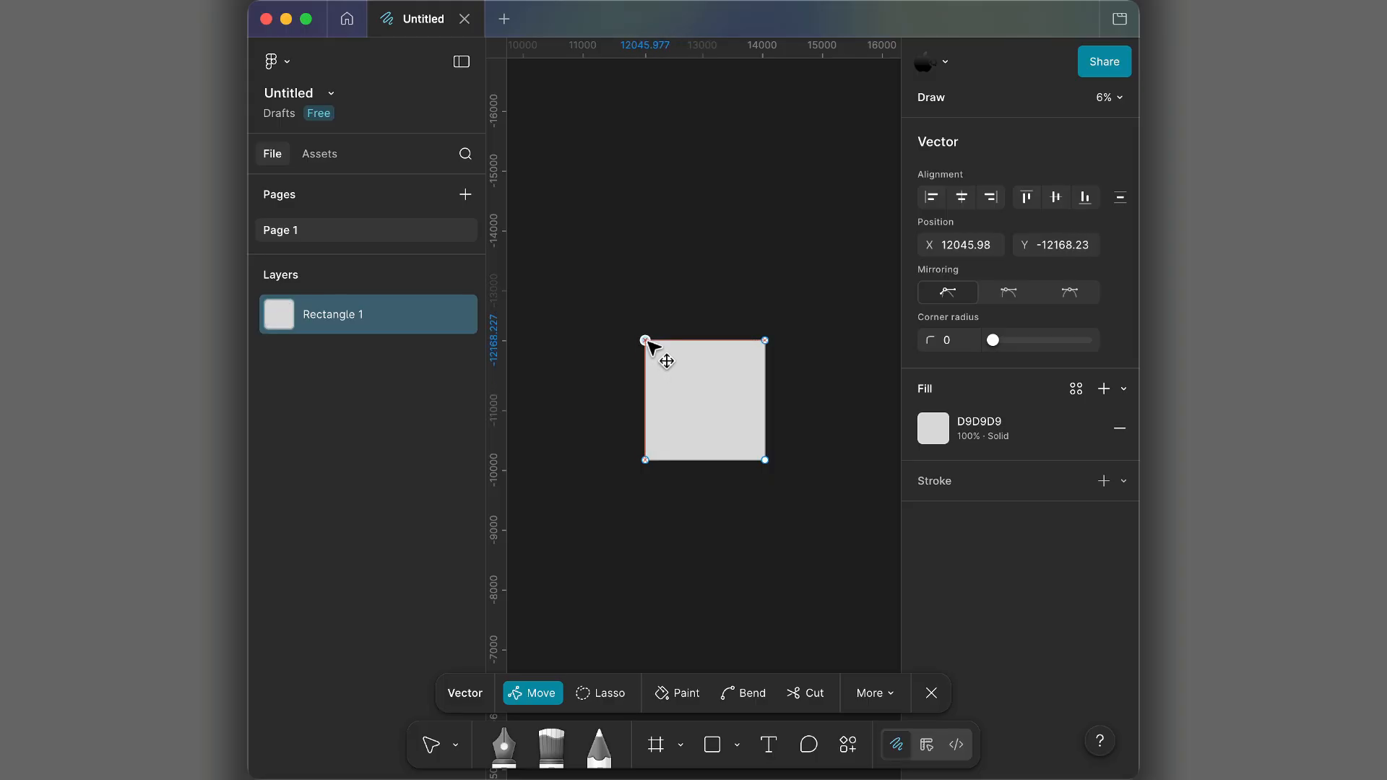
drag(645, 340, 645, 340)
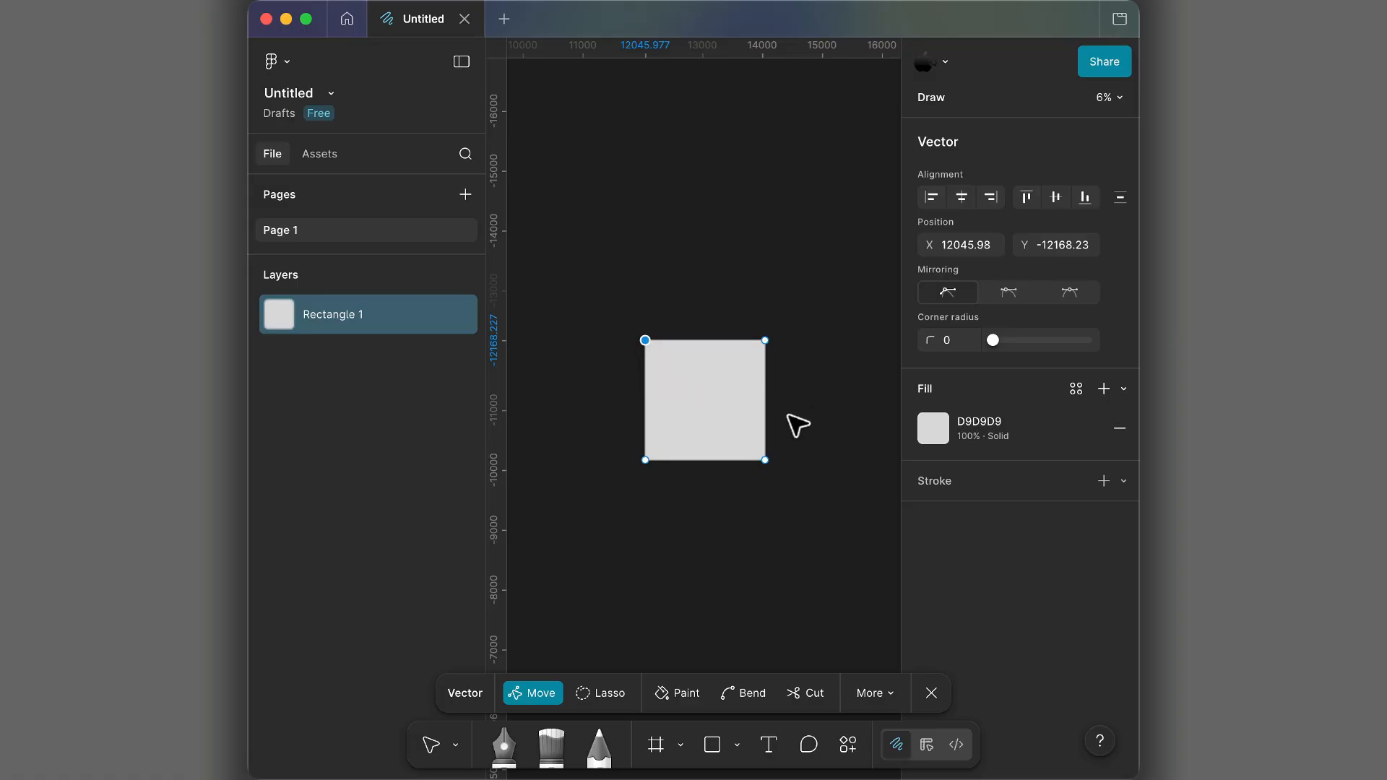
key(Escape)
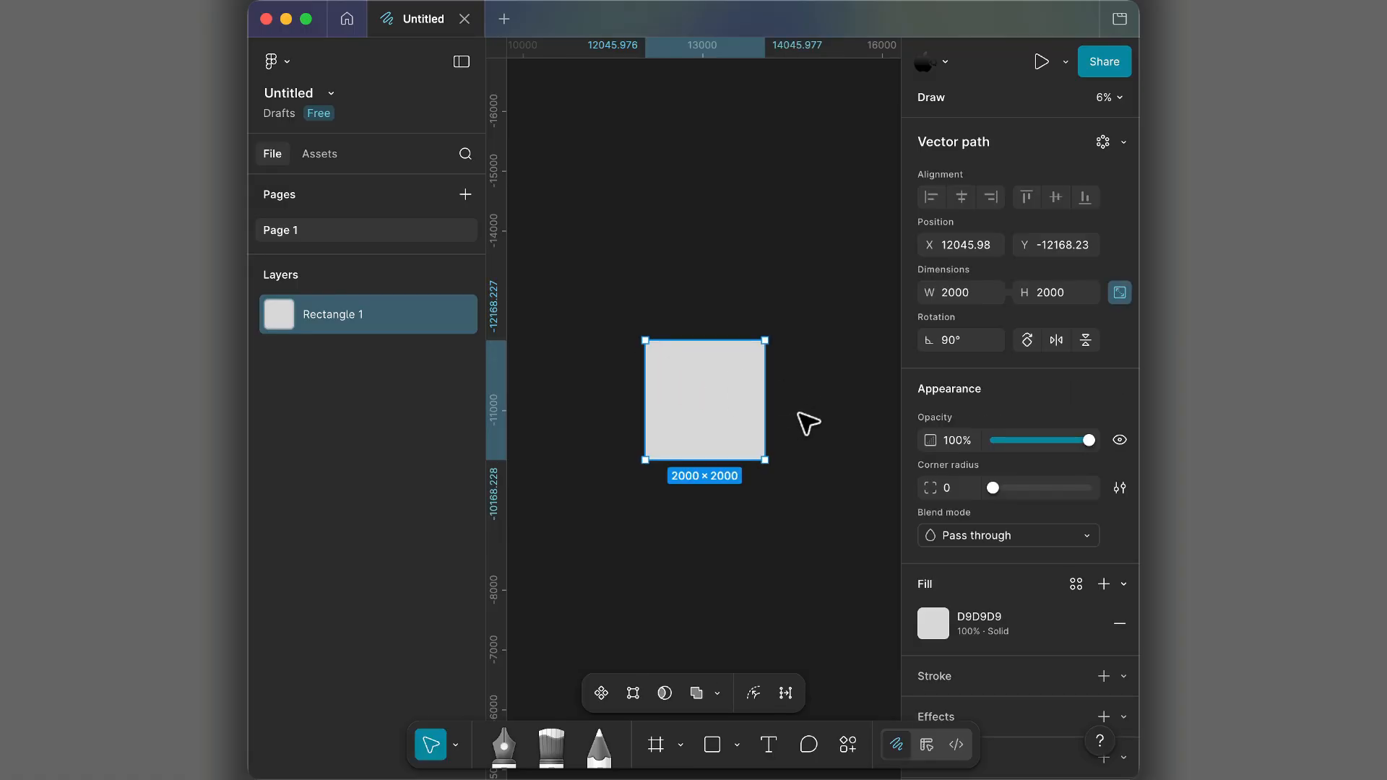